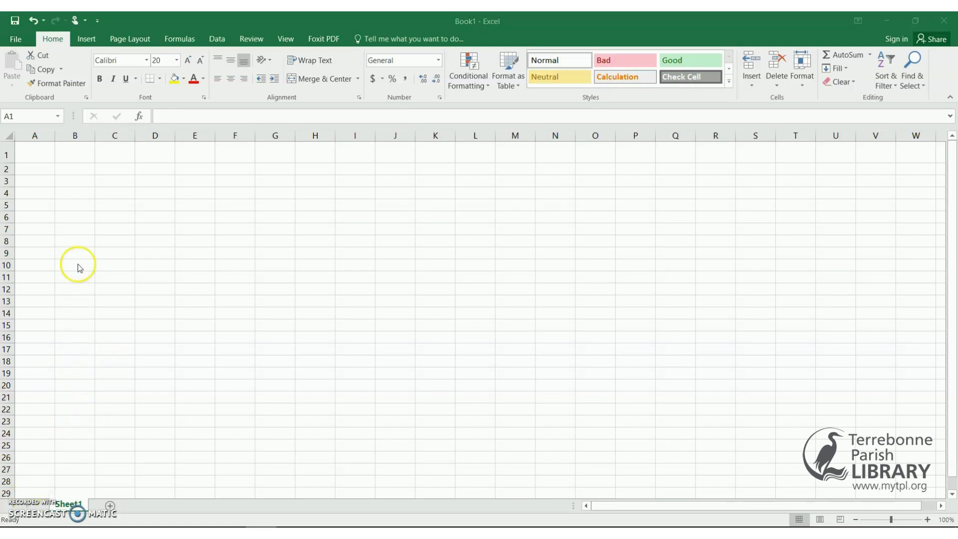
# Type the title 'Who Dat Doughnuts Limited- Best Sellers' into cell A1.
pyautogui.click(36, 149)
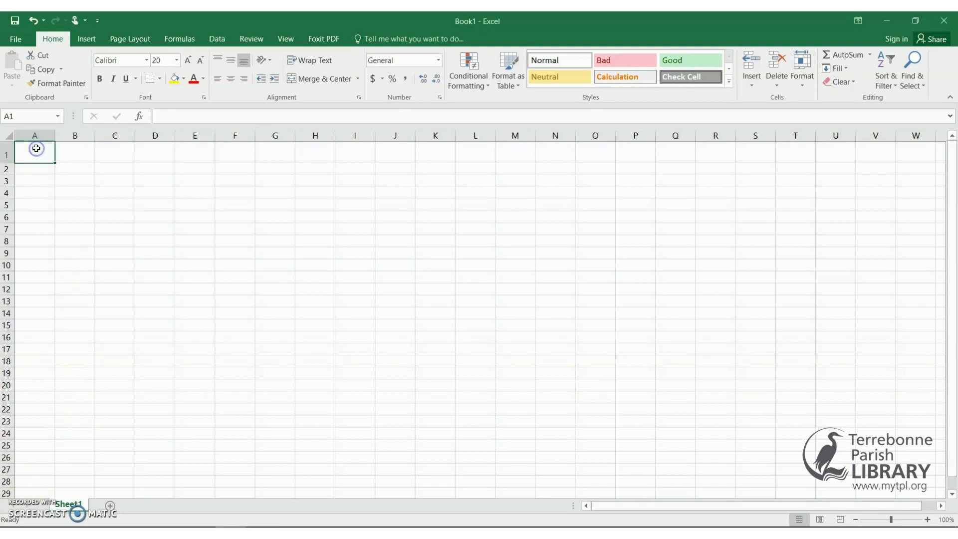
pyautogui.write('Wh')
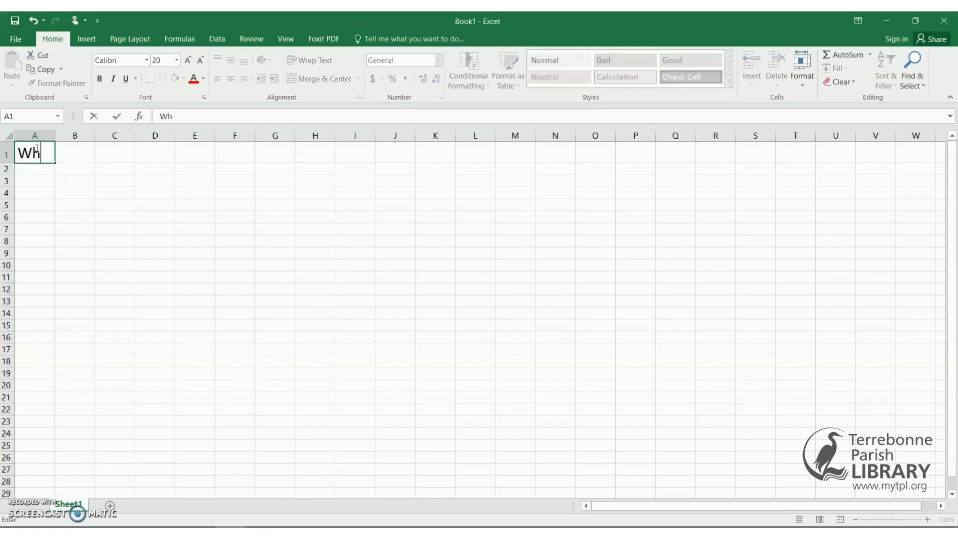
pyautogui.write('o Dat d')
pyautogui.press('BackSpace')
pyautogui.write('D')
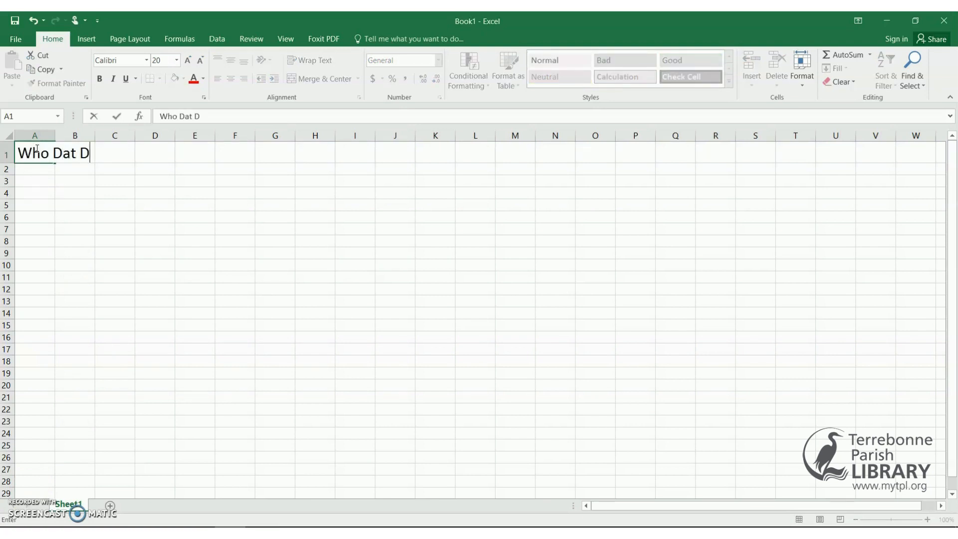
pyautogui.write('oughn')
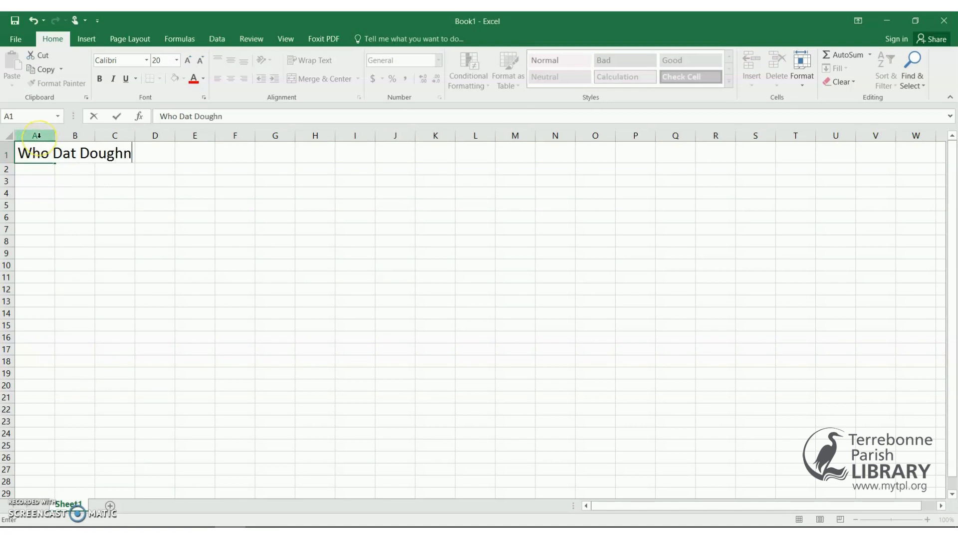
pyautogui.write('uts Limi')
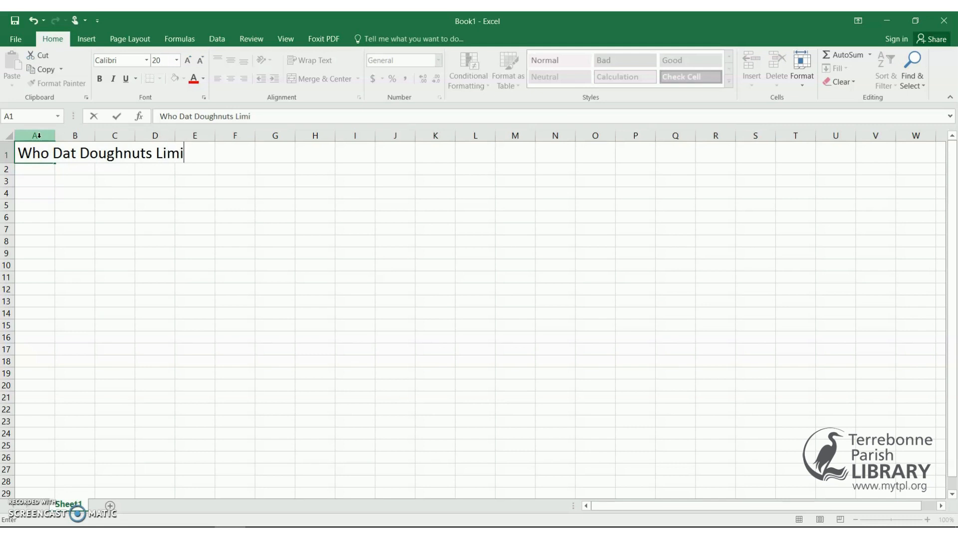
pyautogui.write('ted- Best Sellers')
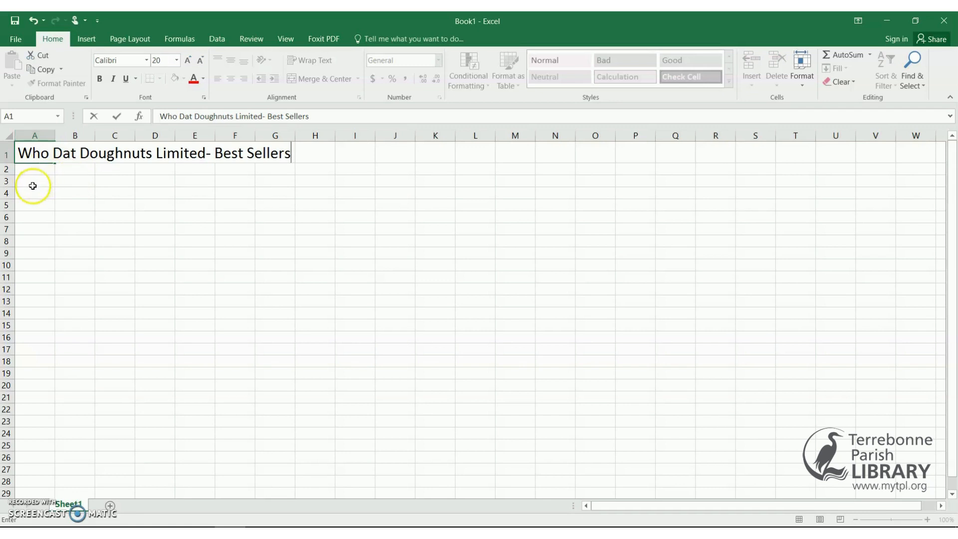
# Enter Jam, Custard and Chocolate down cells A3 to A5.
pyautogui.click(32, 184)
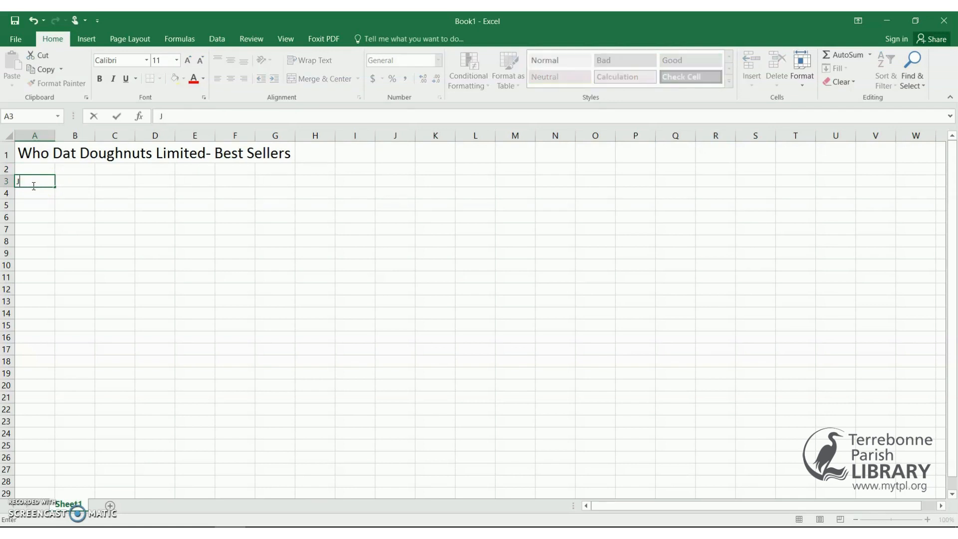
pyautogui.write('Jan')
pyautogui.press('Return')
pyautogui.write('C')
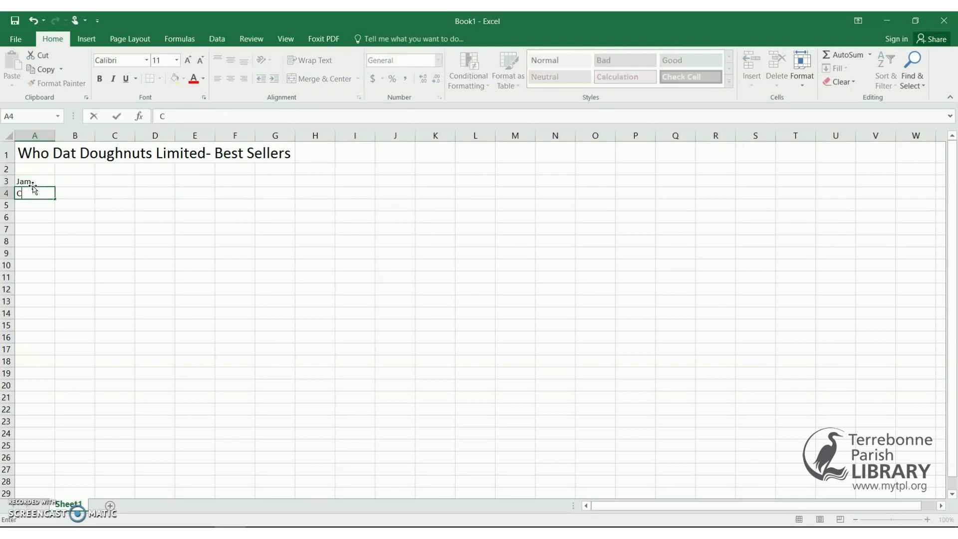
pyautogui.write('ustard')
pyautogui.press('Return')
pyautogui.write('Chocola')
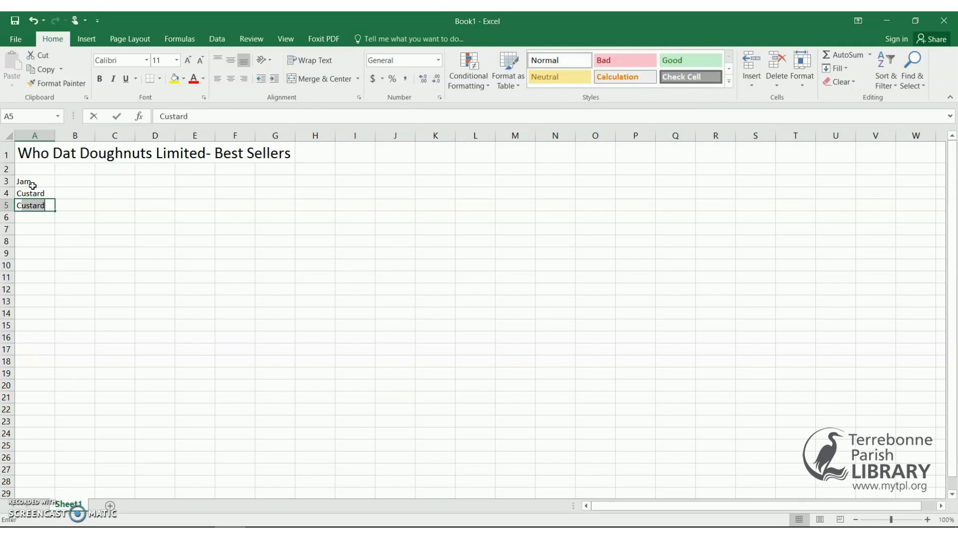
pyautogui.write('te')
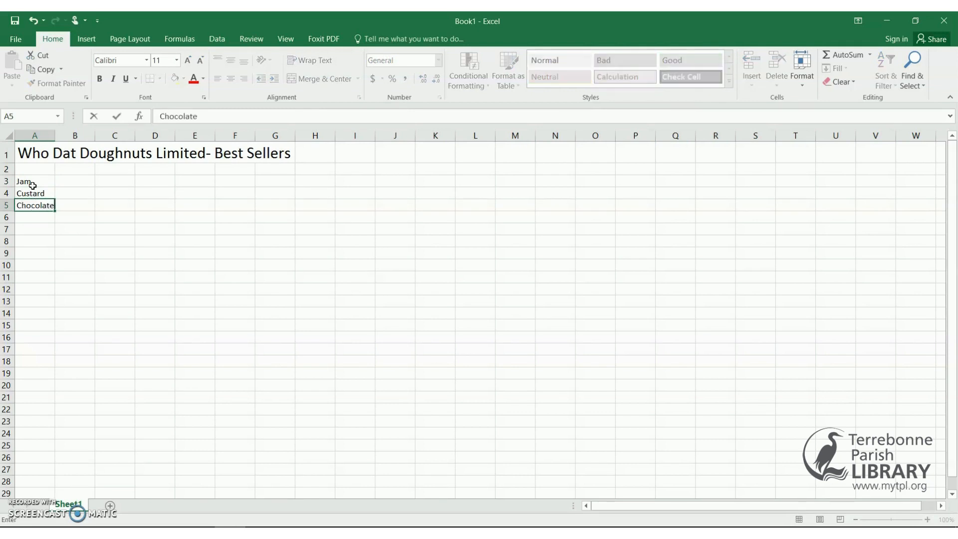
pyautogui.click(75, 171)
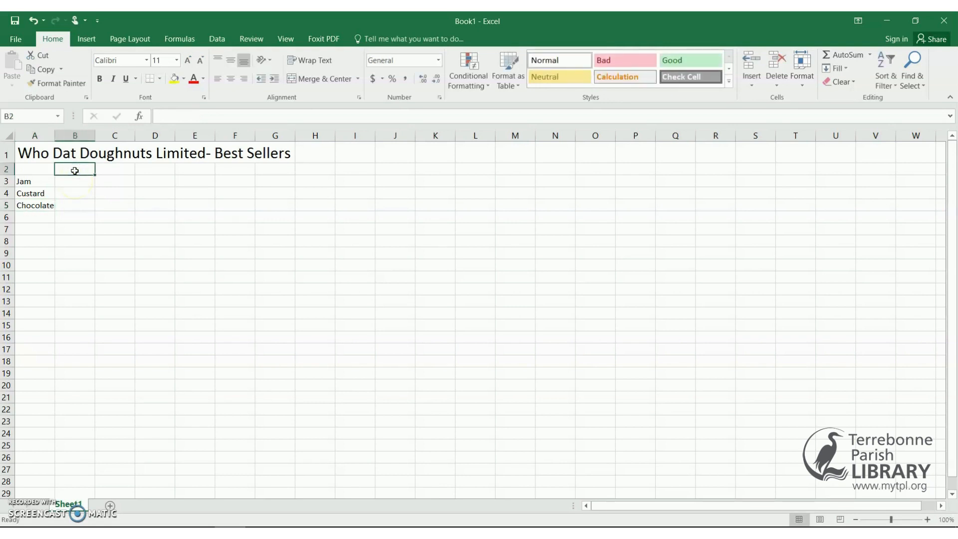
# Type January in B2 and AutoFill February and March across to D2.
pyautogui.write('January')
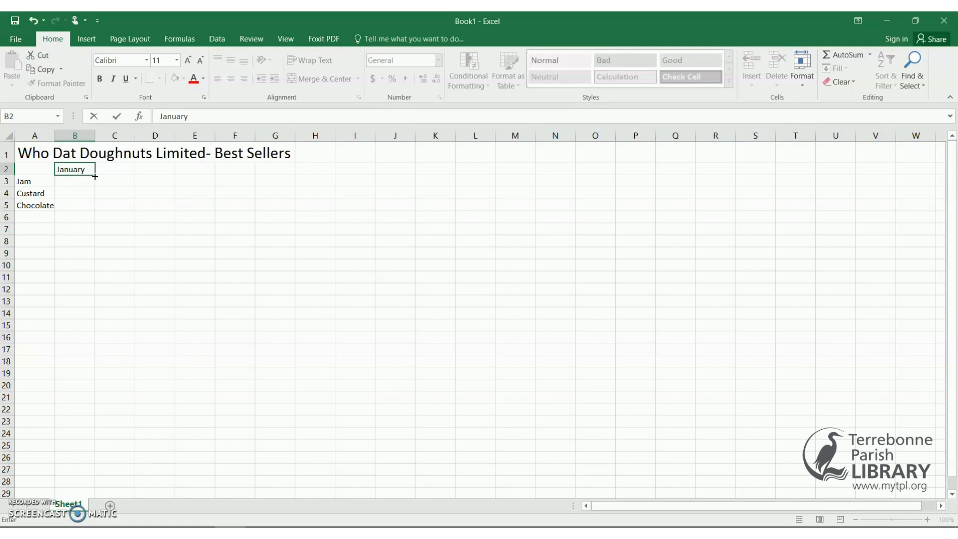
pyautogui.moveTo(94, 177); pyautogui.dragTo(203, 172)
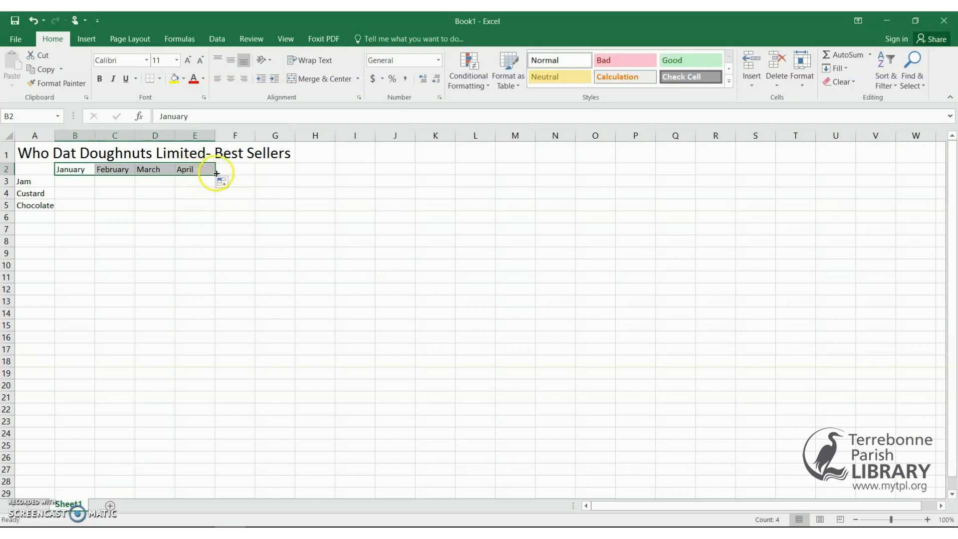
pyautogui.moveTo(216, 173); pyautogui.dragTo(175, 180)
pyautogui.click(76, 185)
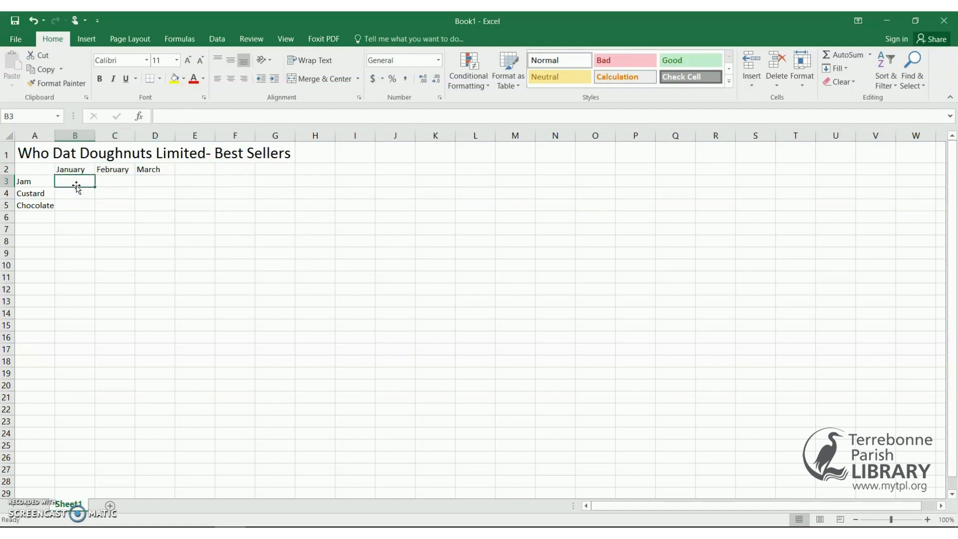
# Enter the January sales 100, 150 and 175 in B3:B5.
pyautogui.write('100')
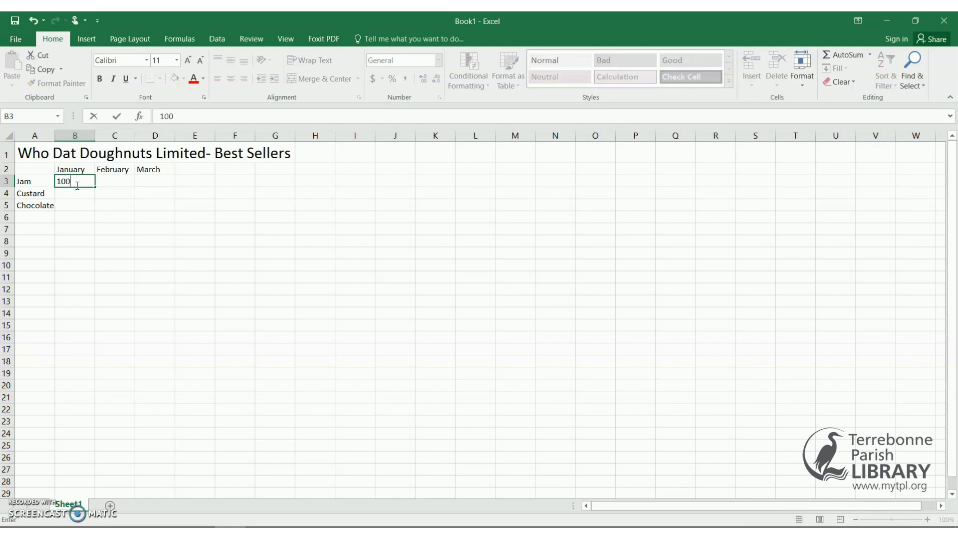
pyautogui.press('Return')
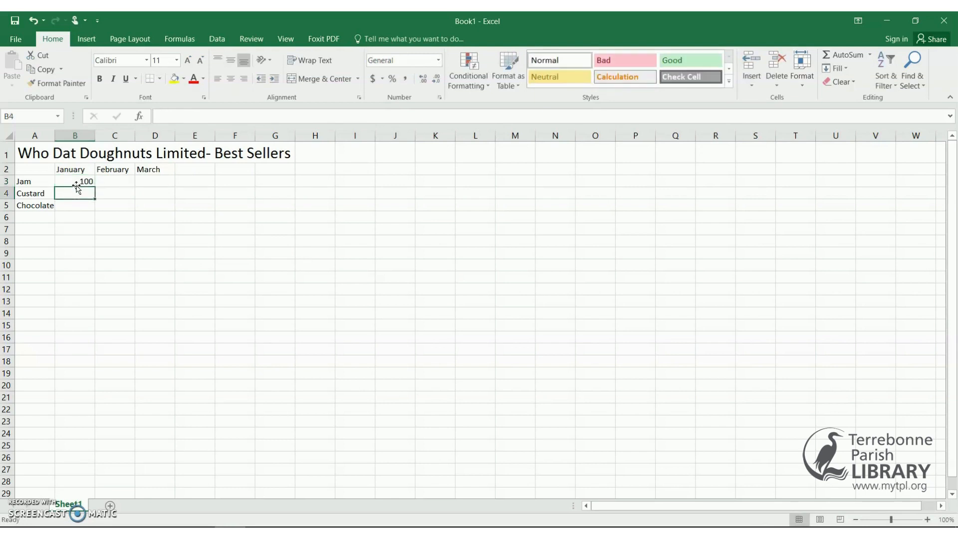
pyautogui.write('150')
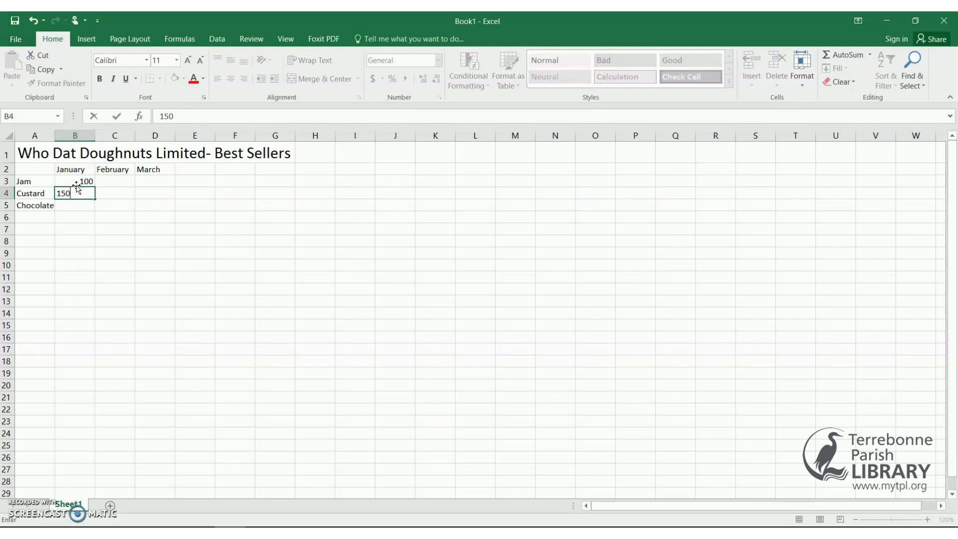
pyautogui.press('Return')
pyautogui.write('175')
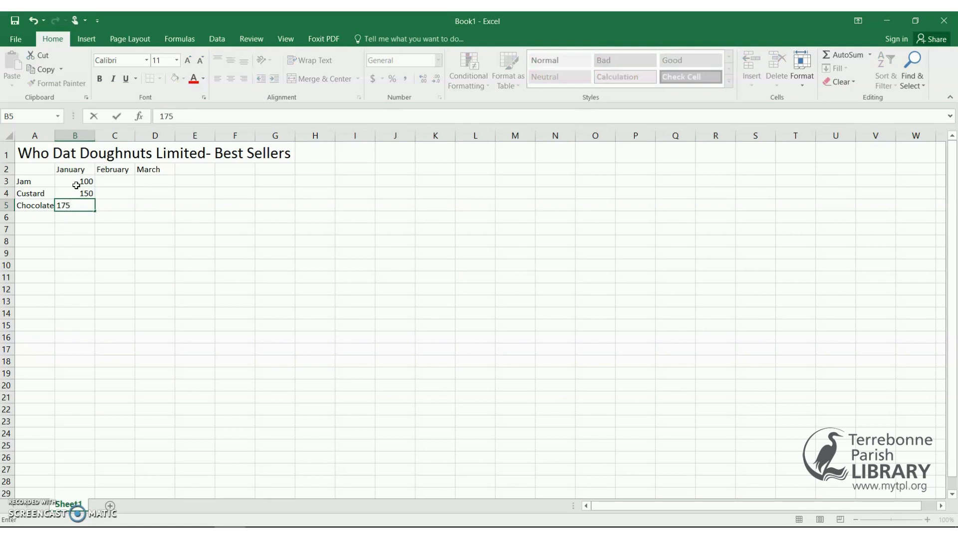
pyautogui.press('Return')
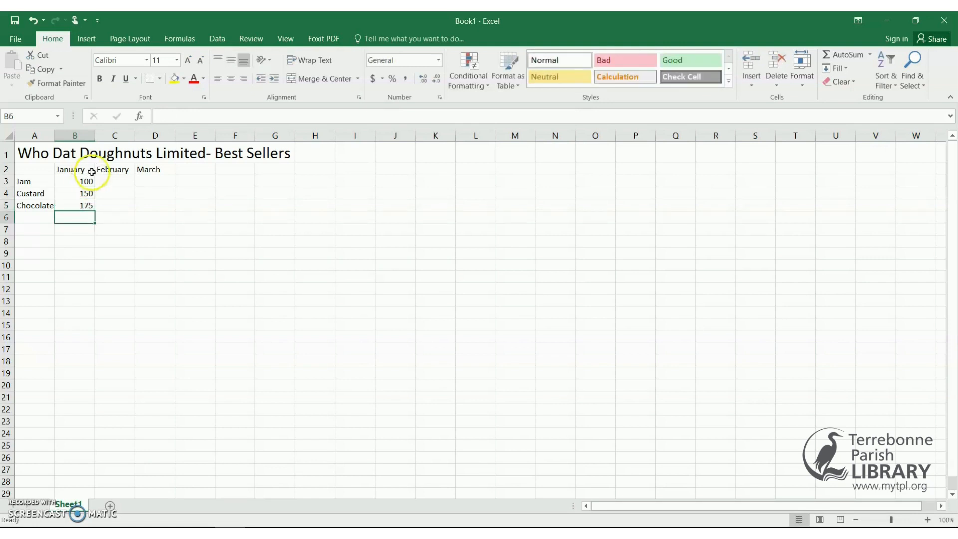
# Enter the February sales 150, 195 and 200 in C3:C5.
pyautogui.click(109, 183)
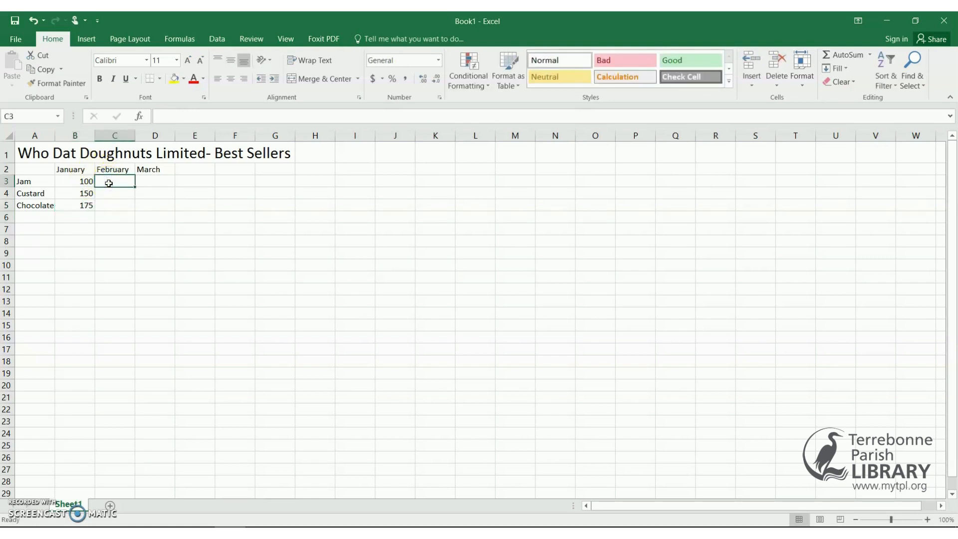
pyautogui.write('15')
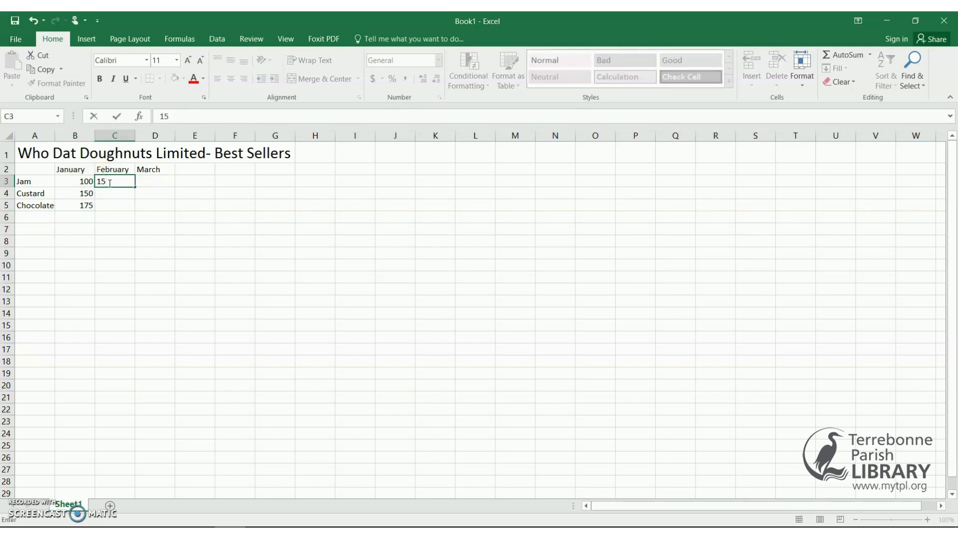
pyautogui.write('0')
pyautogui.press('Return')
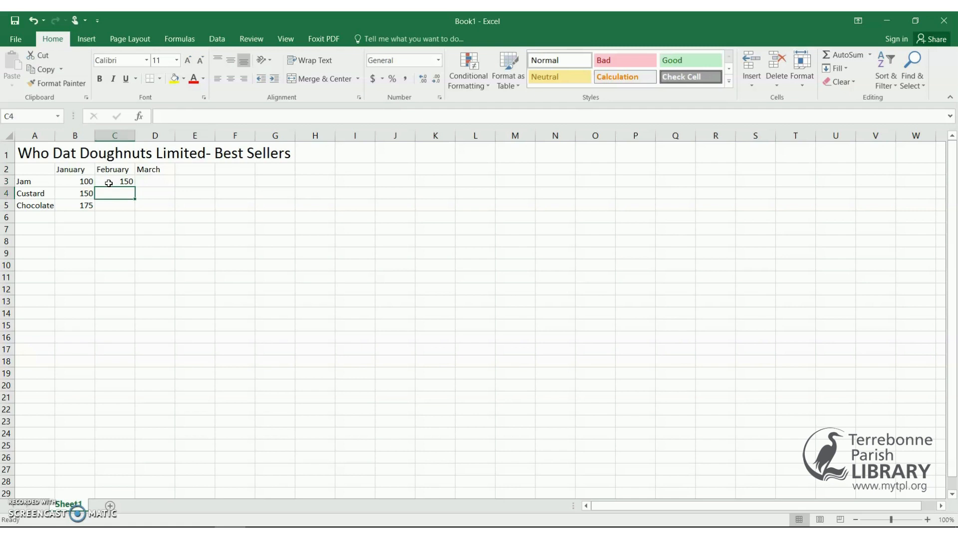
pyautogui.write('1')
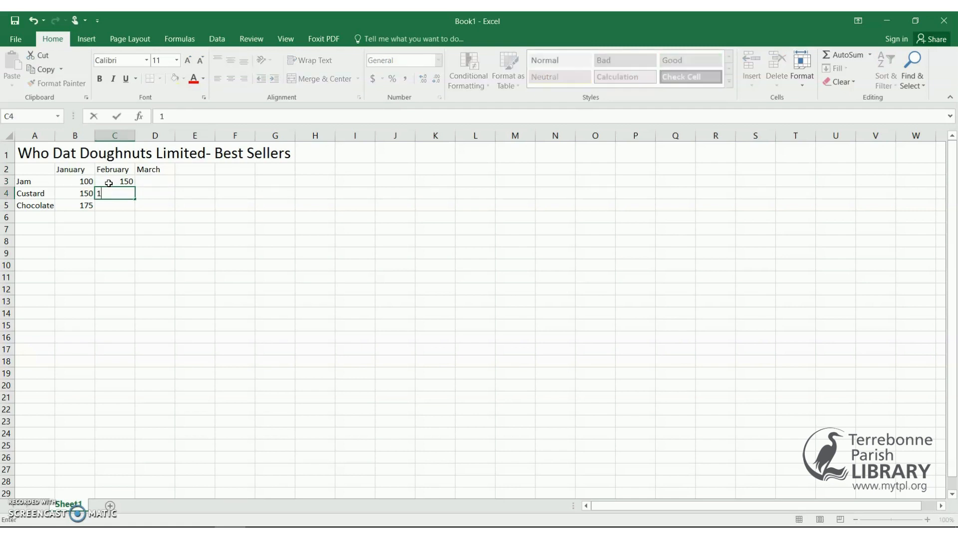
pyautogui.write('96')
pyautogui.press('BackSpace')
pyautogui.write('5')
pyautogui.press('Return')
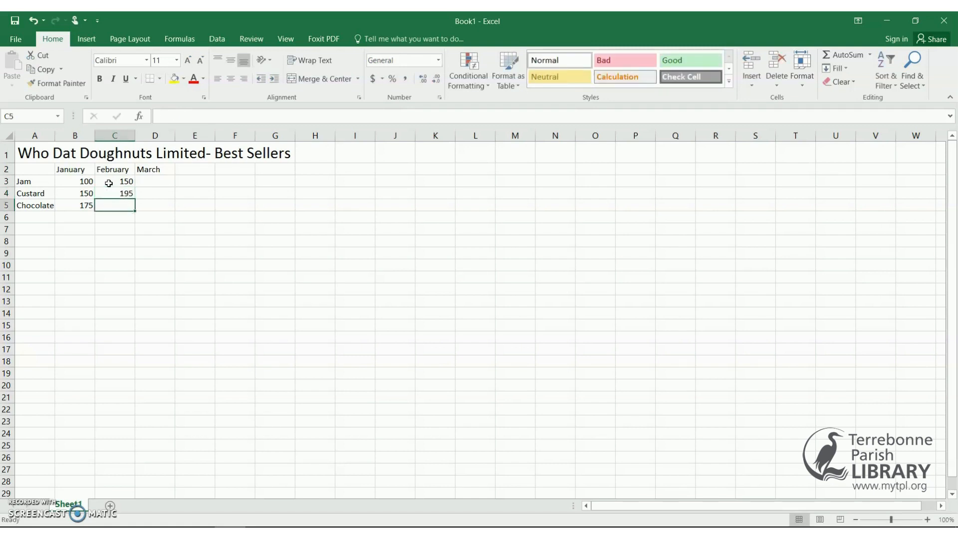
pyautogui.write('200')
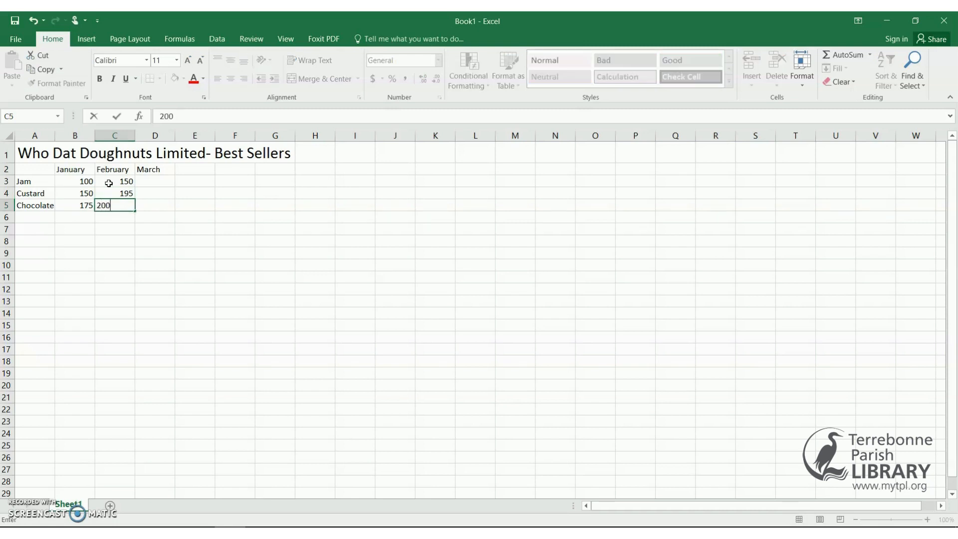
pyautogui.press('Return')
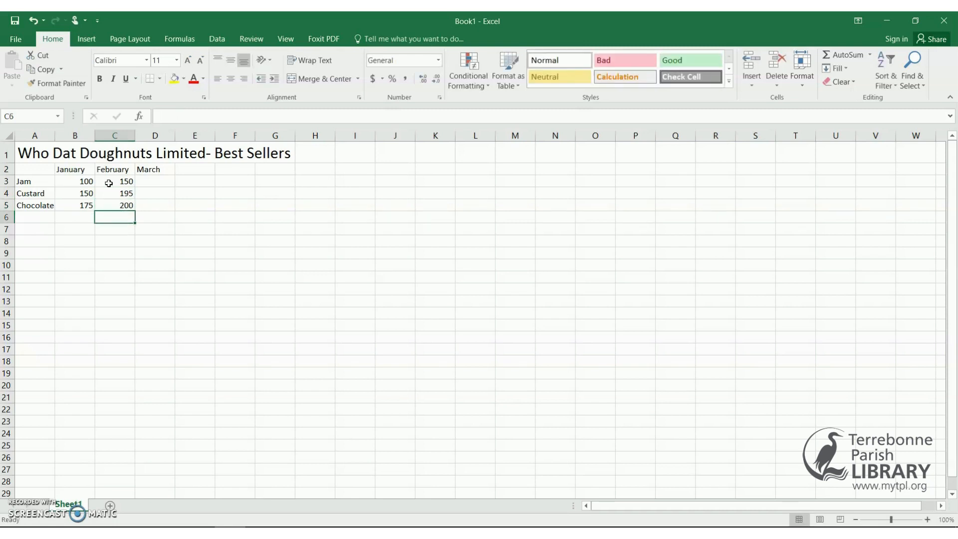
# Enter the March sales 195, 250 and 225 in D3:D5.
pyautogui.click(152, 182)
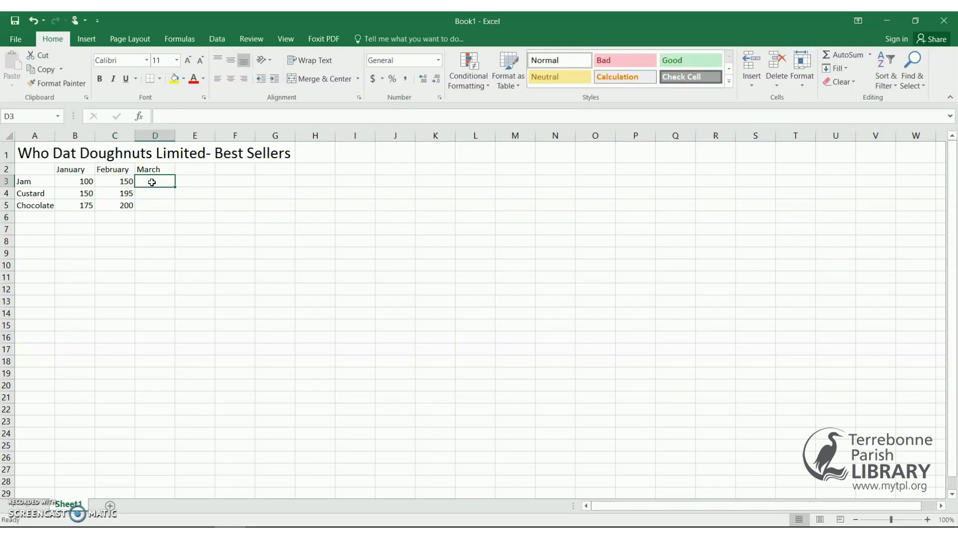
pyautogui.write('195')
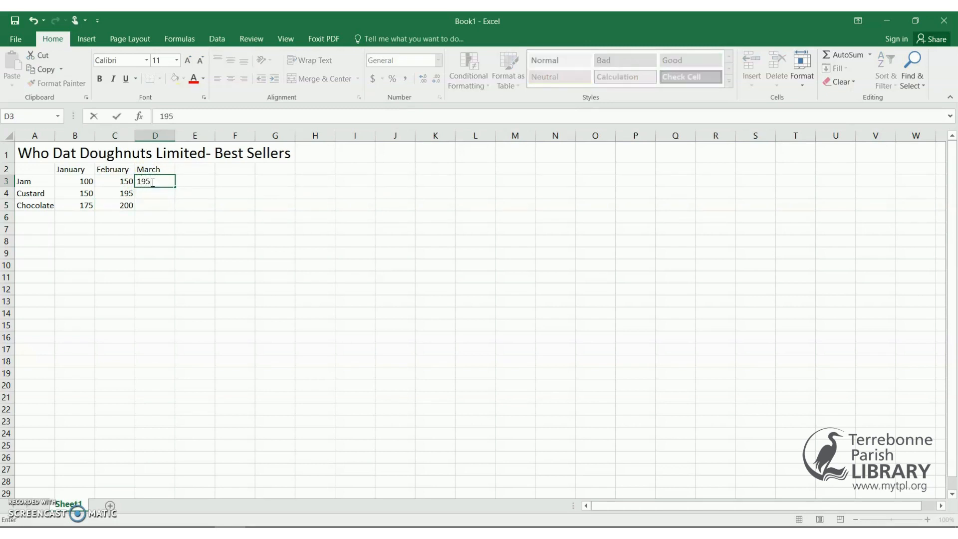
pyautogui.press('Return')
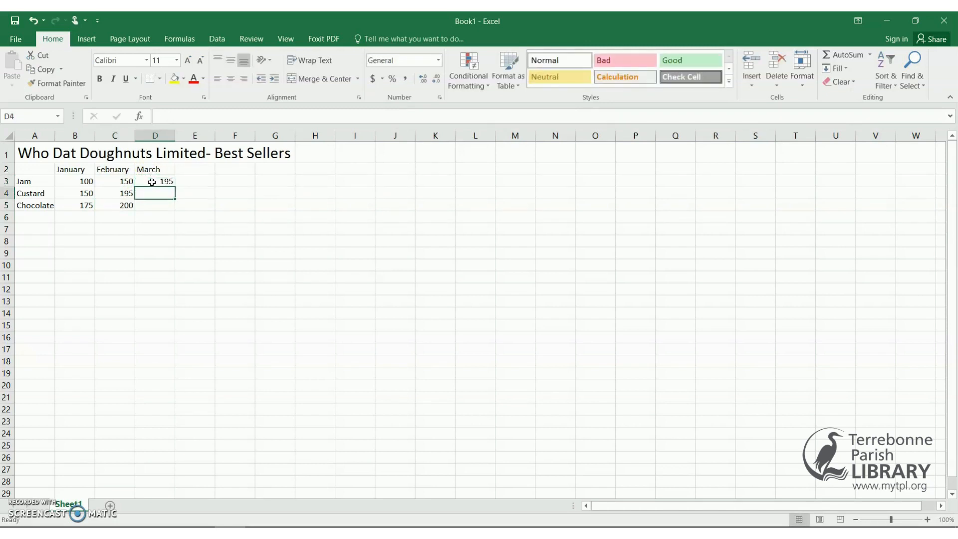
pyautogui.click(163, 198)
pyautogui.write('2')
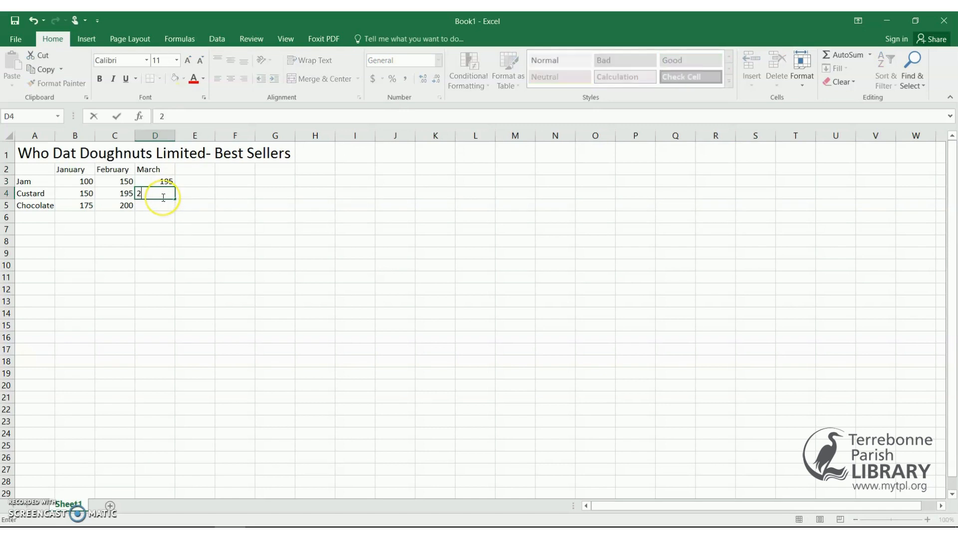
pyautogui.write('50')
pyautogui.press('Return')
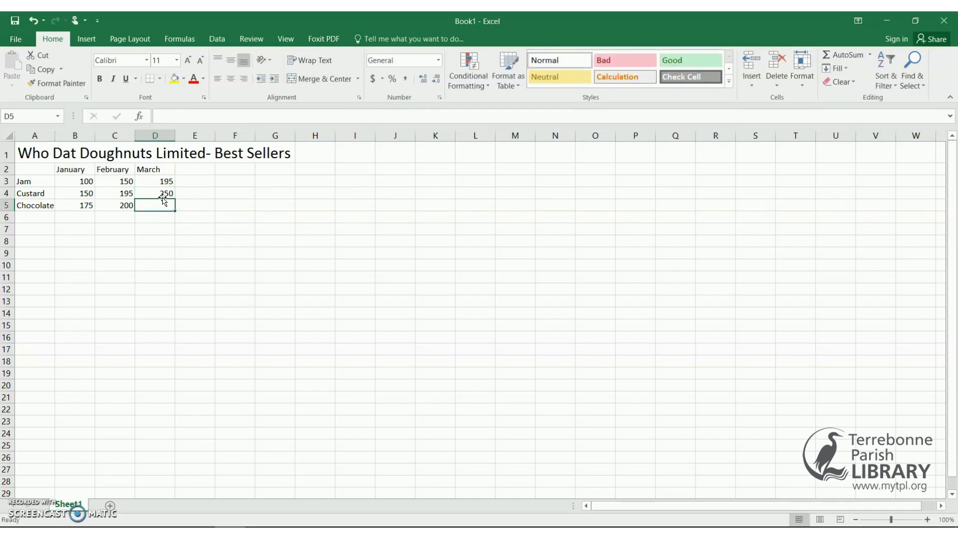
pyautogui.write('225')
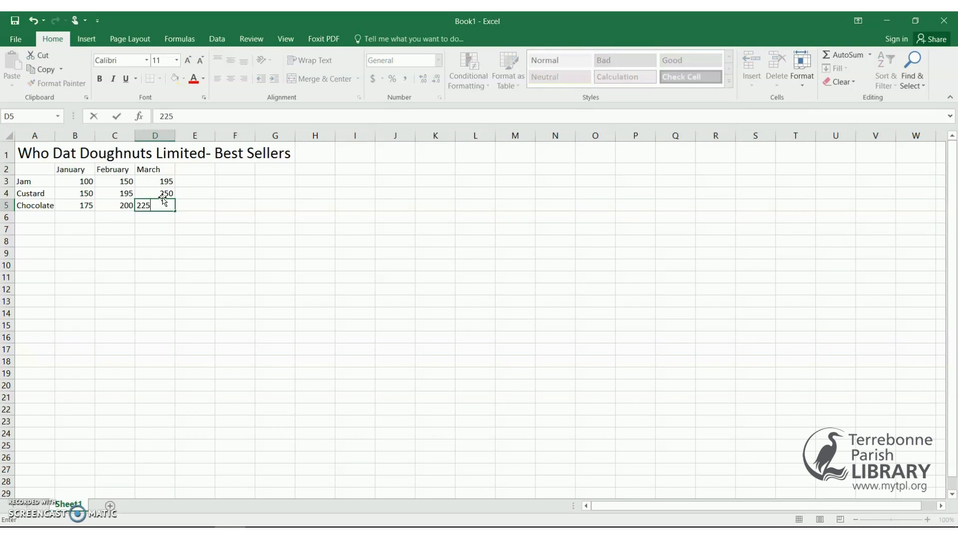
pyautogui.press('Return')
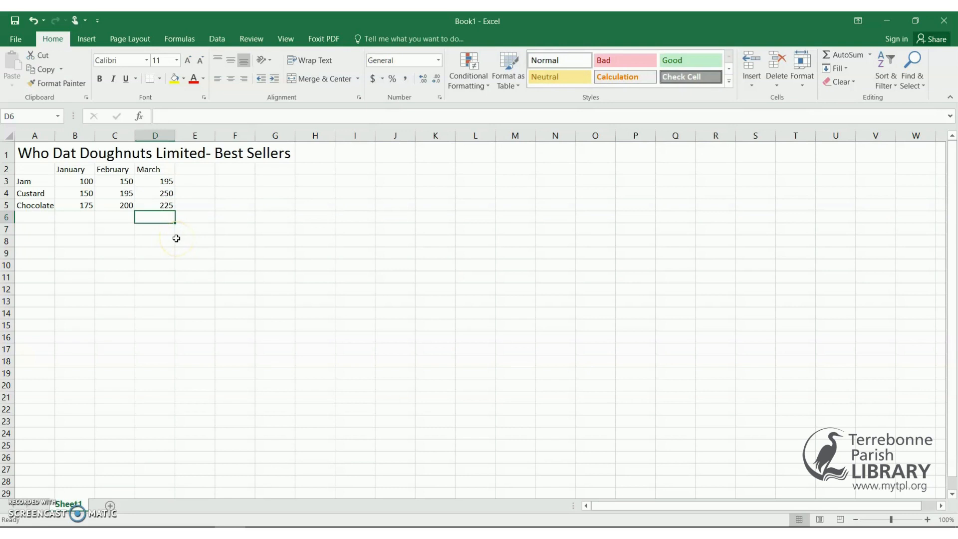
# Add 'Total' headings in E2 and A6.
pyautogui.click(195, 171)
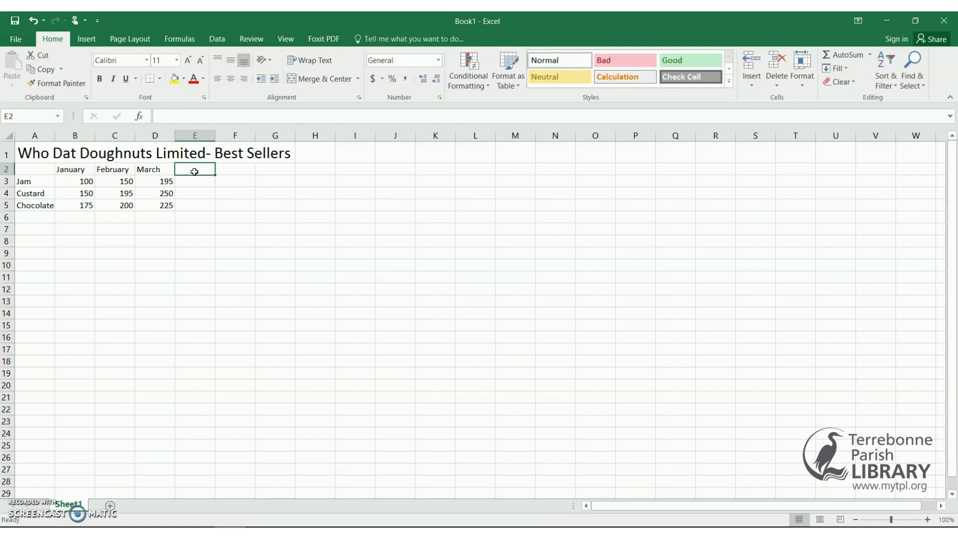
pyautogui.write('Total')
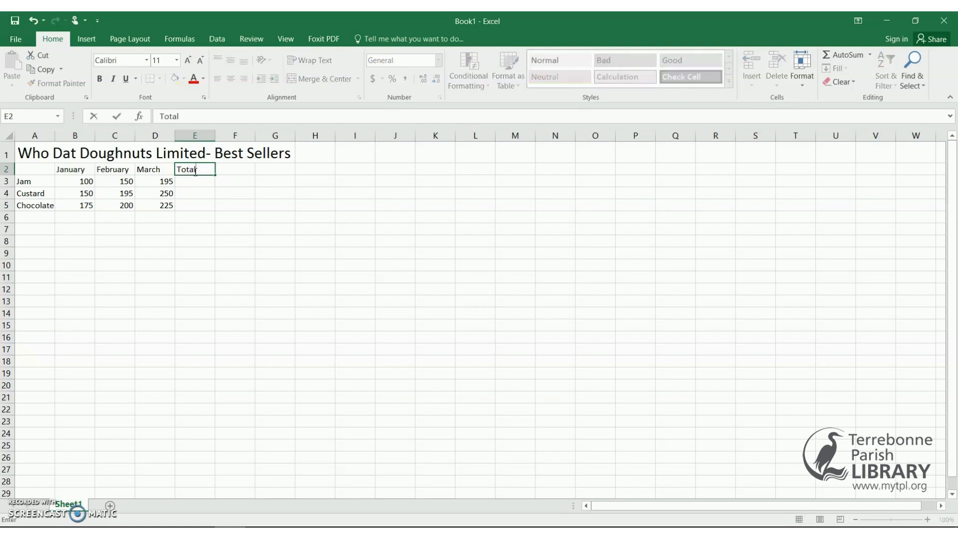
pyautogui.click(35, 220)
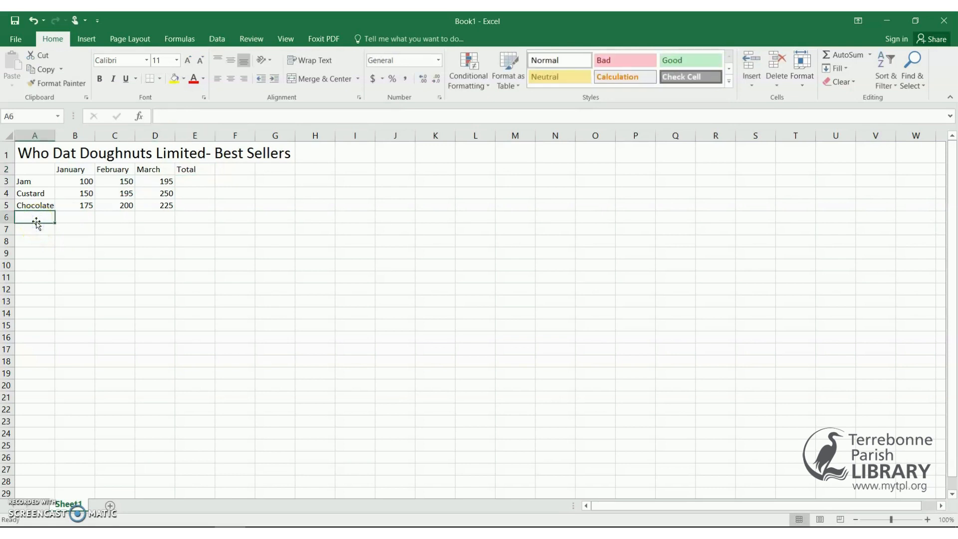
pyautogui.write('Tot')
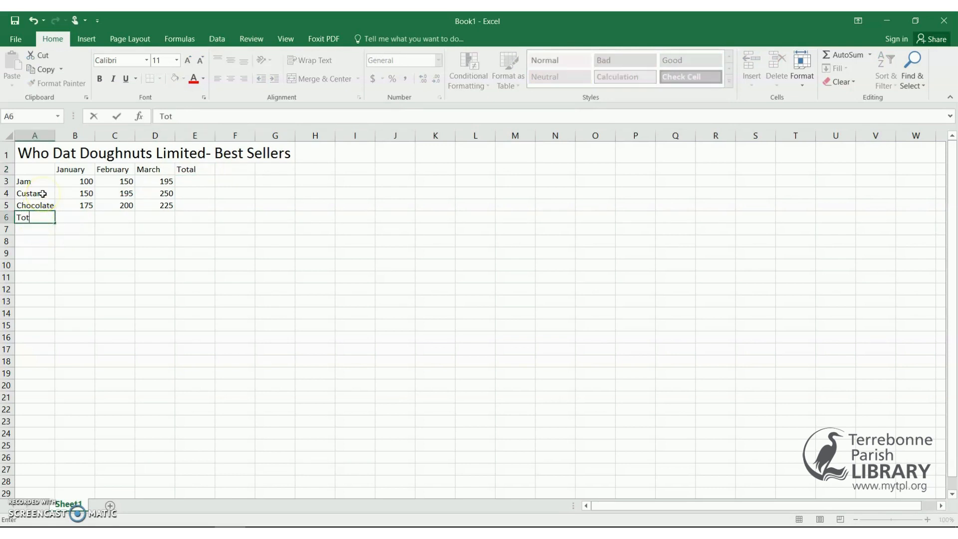
pyautogui.write('al')
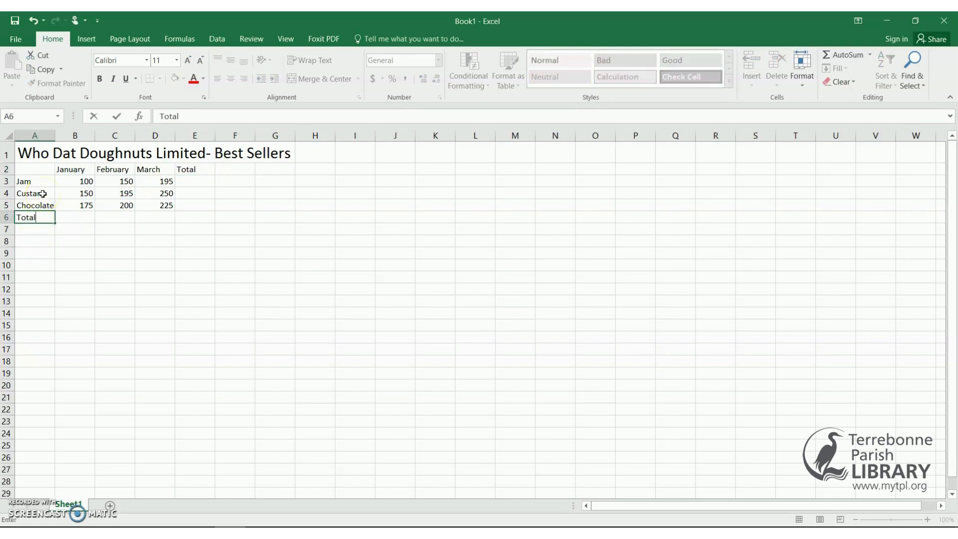
# Enter =B3+B4+B5 in B6 to total January at 425.
pyautogui.click(87, 218)
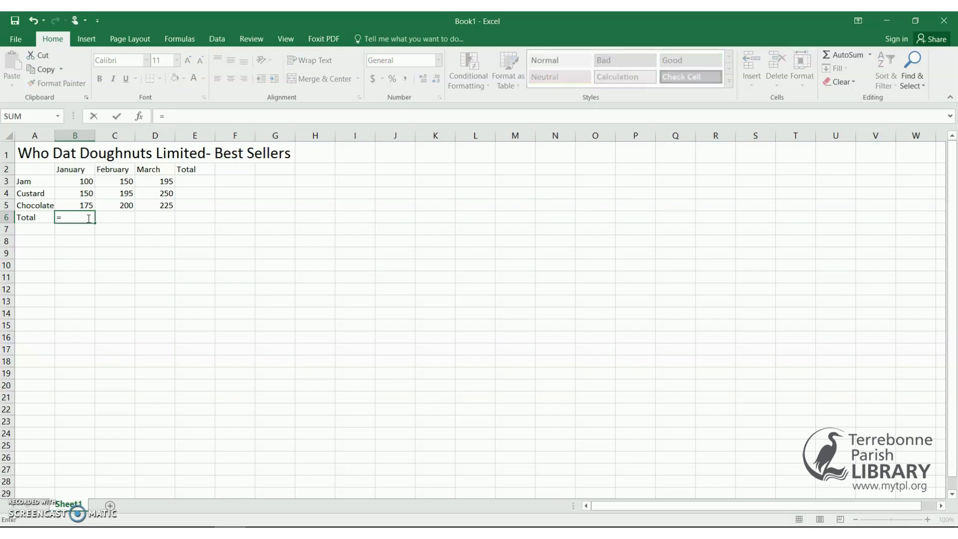
pyautogui.click(80, 183)
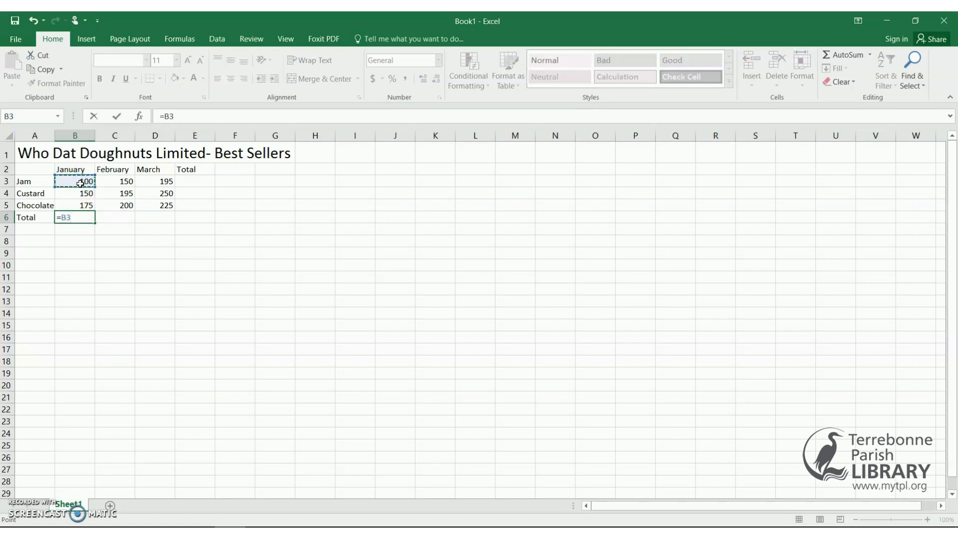
pyautogui.write('+')
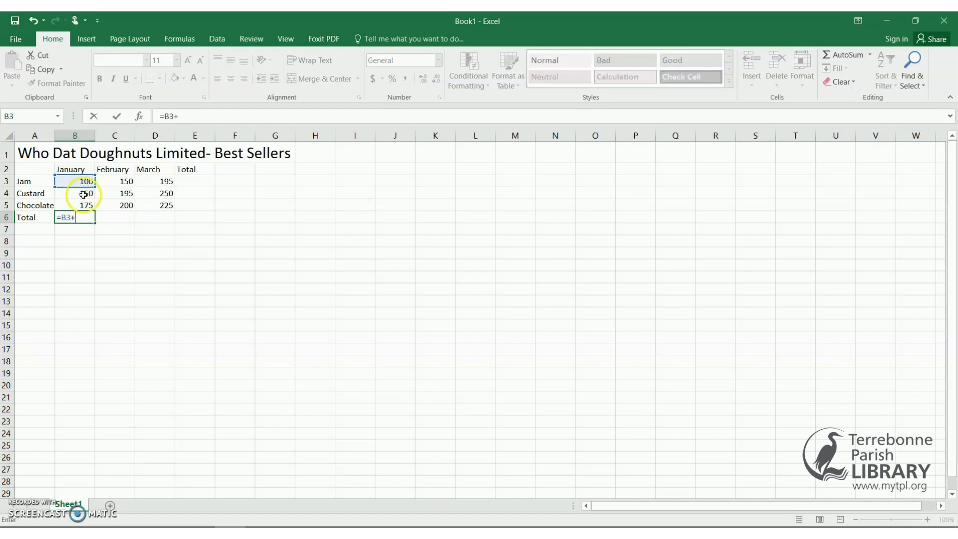
pyautogui.click(83, 195)
pyautogui.write('+')
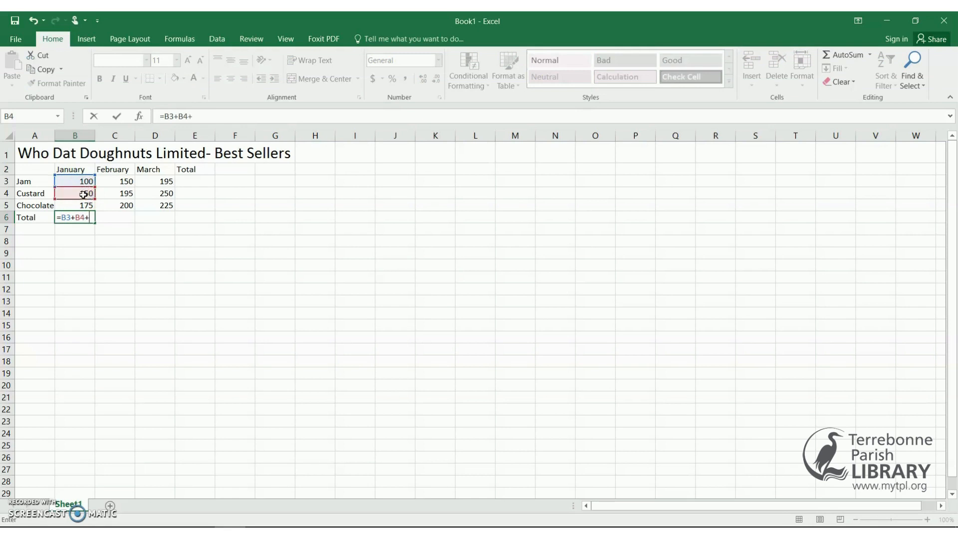
pyautogui.click(84, 206)
pyautogui.press('Return')
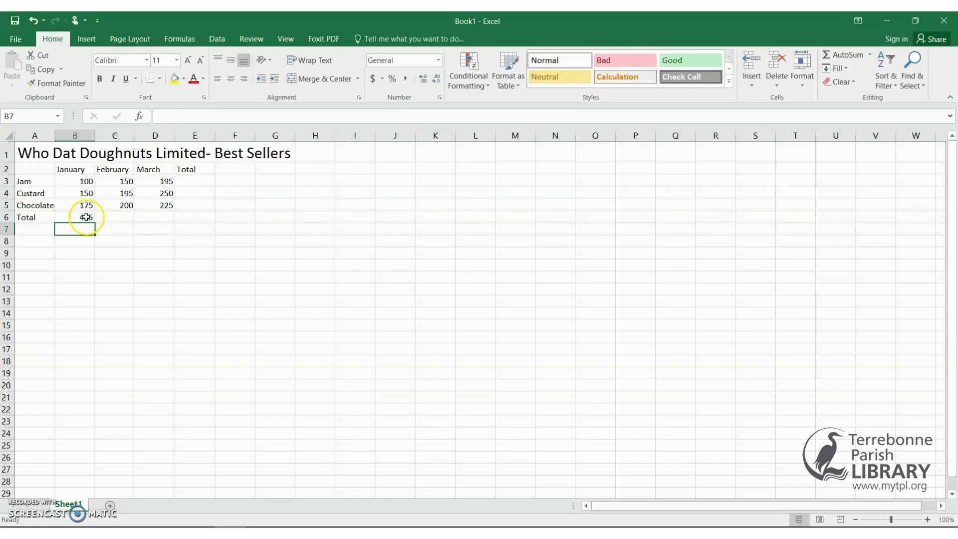
pyautogui.click(86, 218)
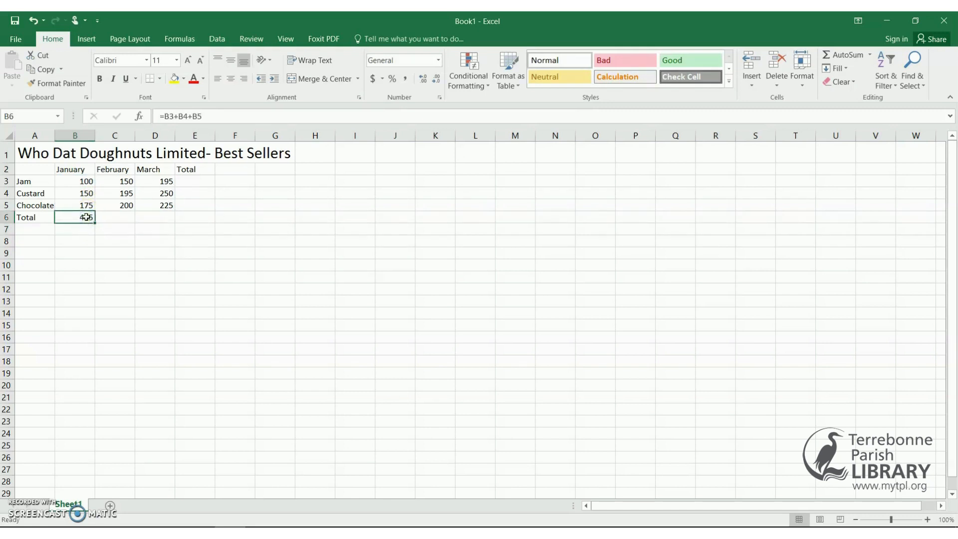
# Fill B6's total formula across to C6 and D6, giving 545 and 670.
pyautogui.moveTo(86, 217); pyautogui.dragTo(143, 220)
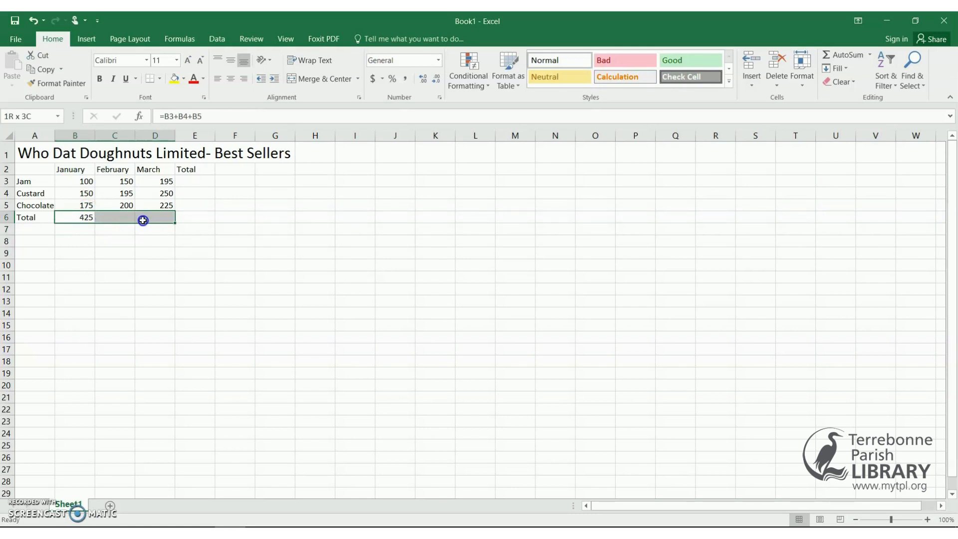
pyautogui.moveTo(143, 220); pyautogui.dragTo(86, 218)
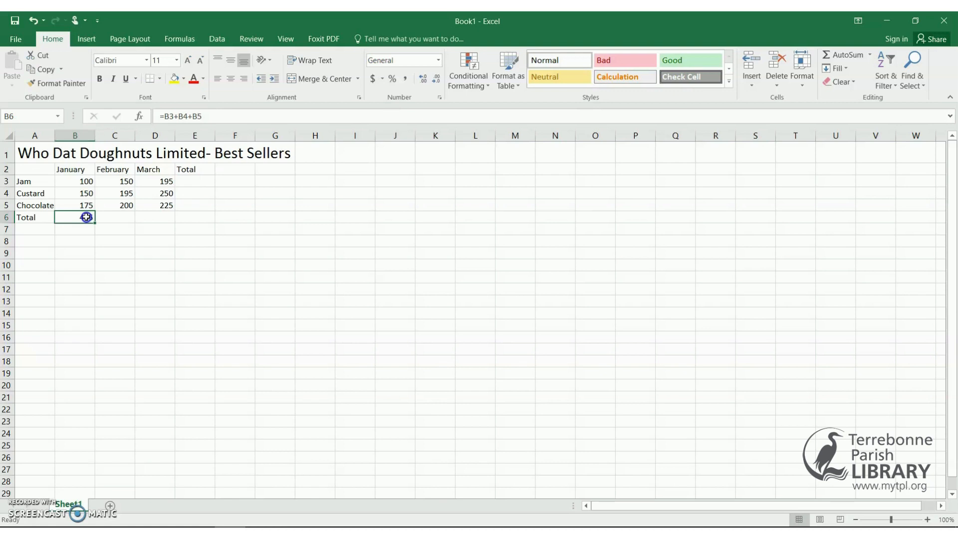
pyautogui.moveTo(86, 217); pyautogui.dragTo(141, 220)
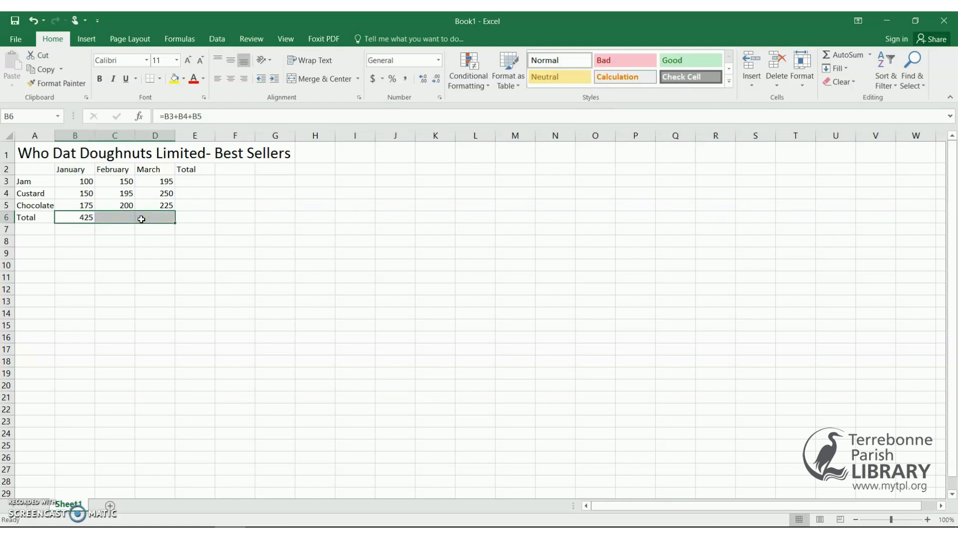
pyautogui.press('Return')
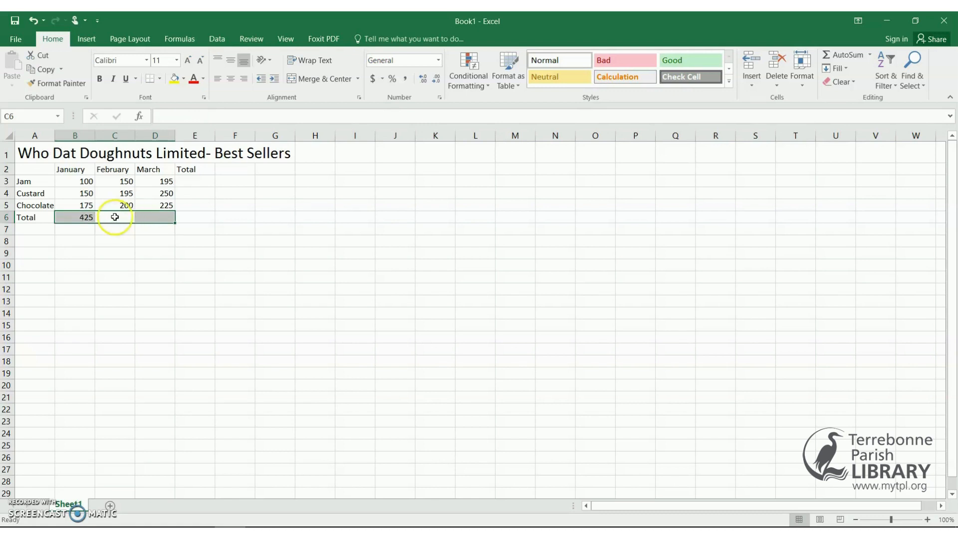
pyautogui.click(86, 219)
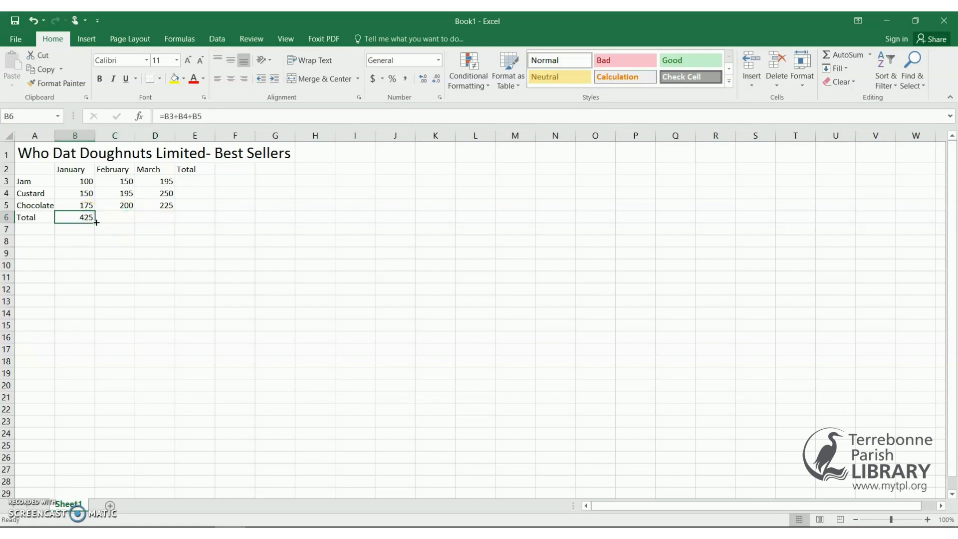
pyautogui.moveTo(94, 224); pyautogui.dragTo(161, 220)
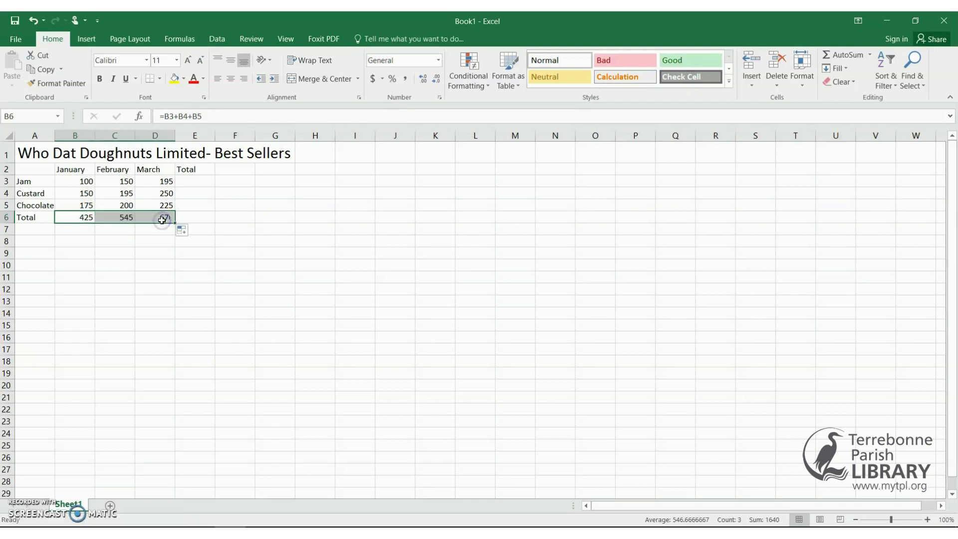
pyautogui.click(212, 226)
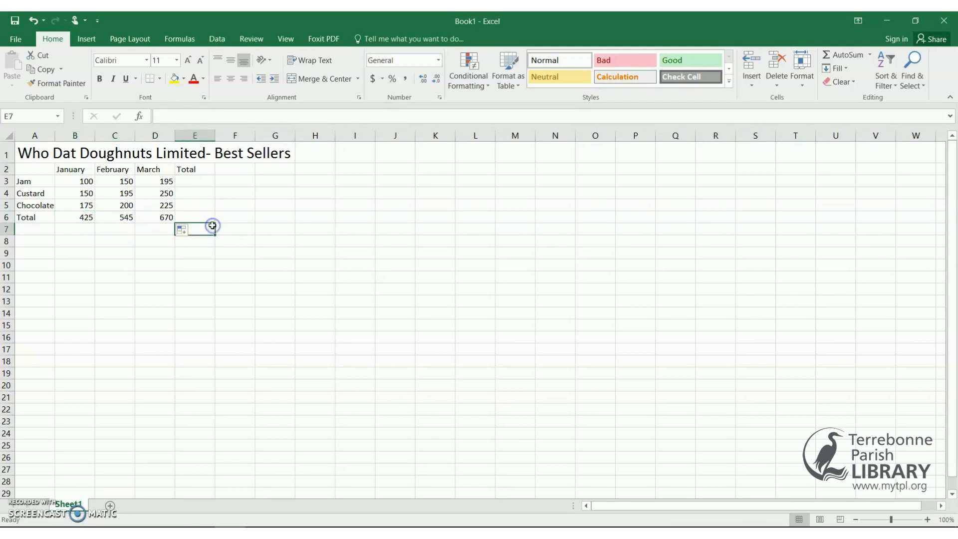
# AutoSum Jam's B3:D3 values into E3, giving 445.
pyautogui.click(189, 181)
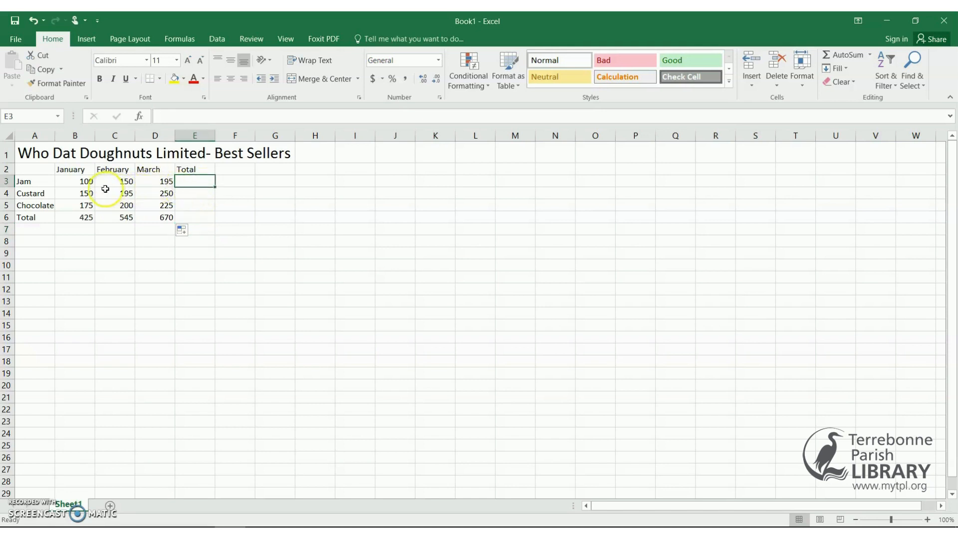
pyautogui.click(86, 184)
pyautogui.moveTo(87, 183); pyautogui.dragTo(144, 182)
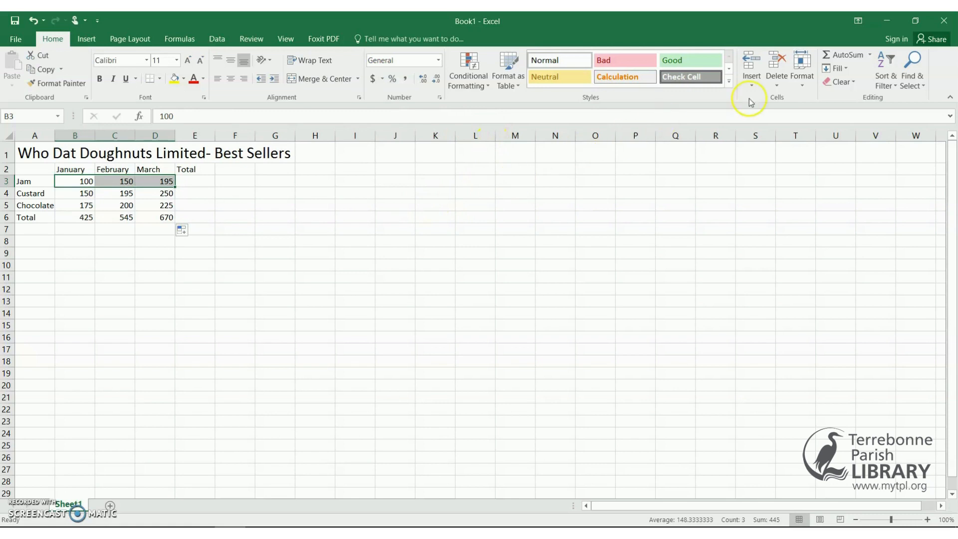
pyautogui.click(870, 60)
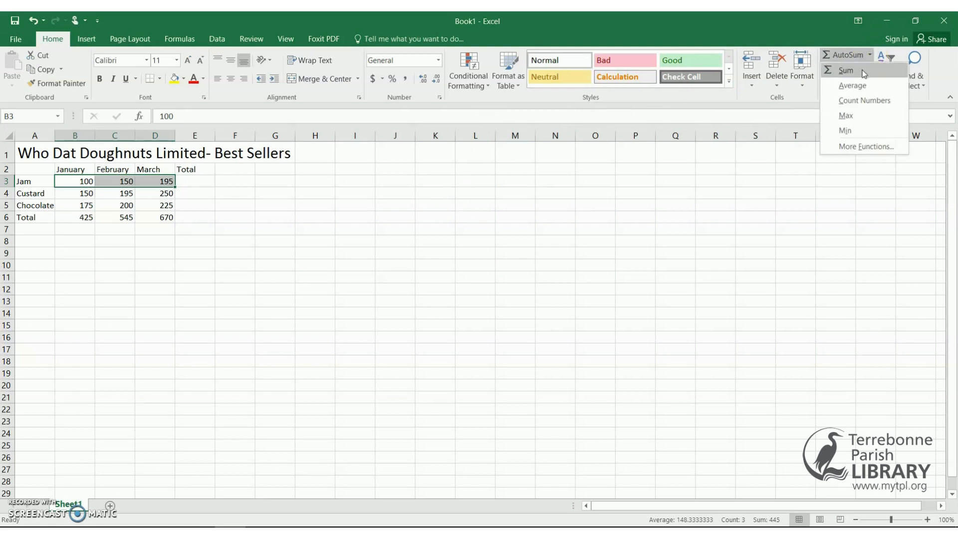
pyautogui.click(864, 71)
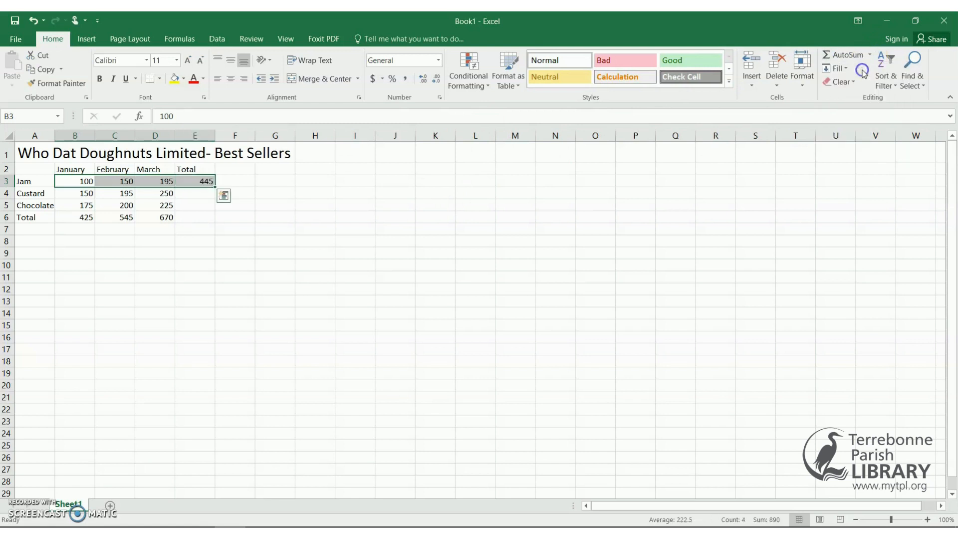
pyautogui.click(291, 209)
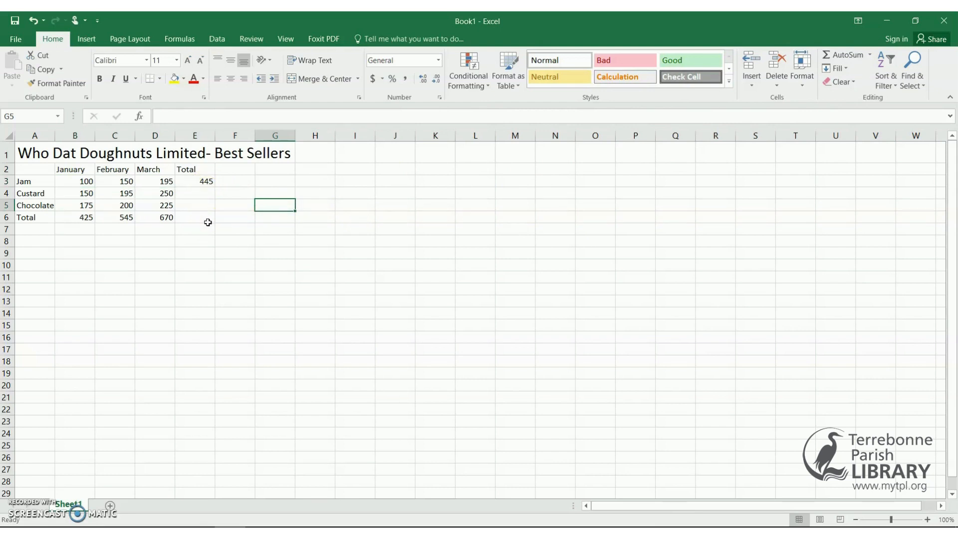
# Fill E3's SUM formula down to E6, showing 595, 600 and 1640.
pyautogui.click(204, 181)
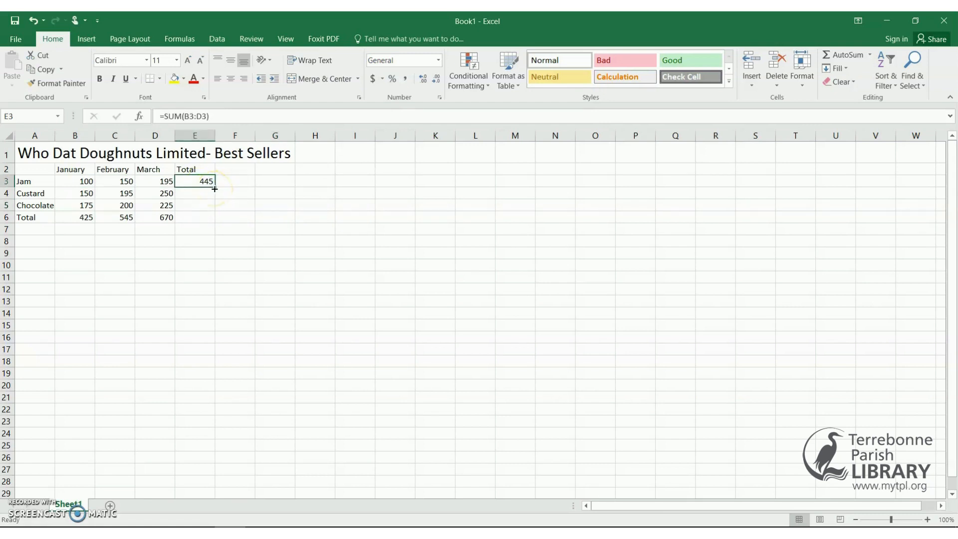
pyautogui.moveTo(214, 189); pyautogui.dragTo(211, 219)
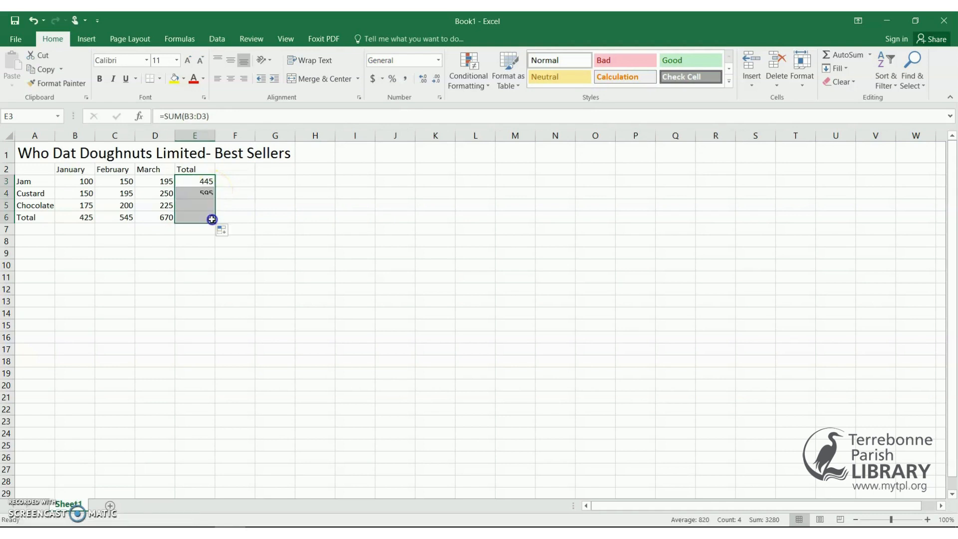
pyautogui.click(209, 250)
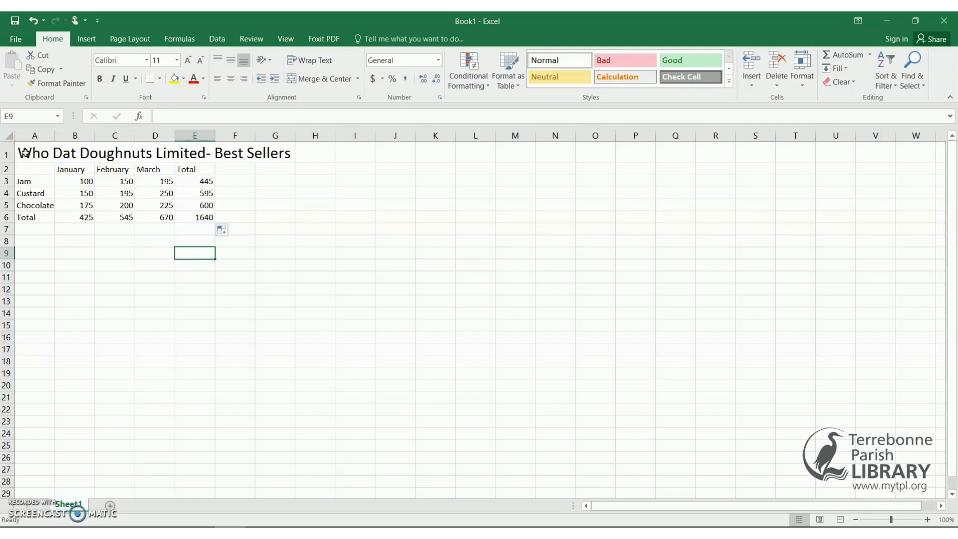
pyautogui.moveTo(25, 152); pyautogui.dragTo(282, 222)
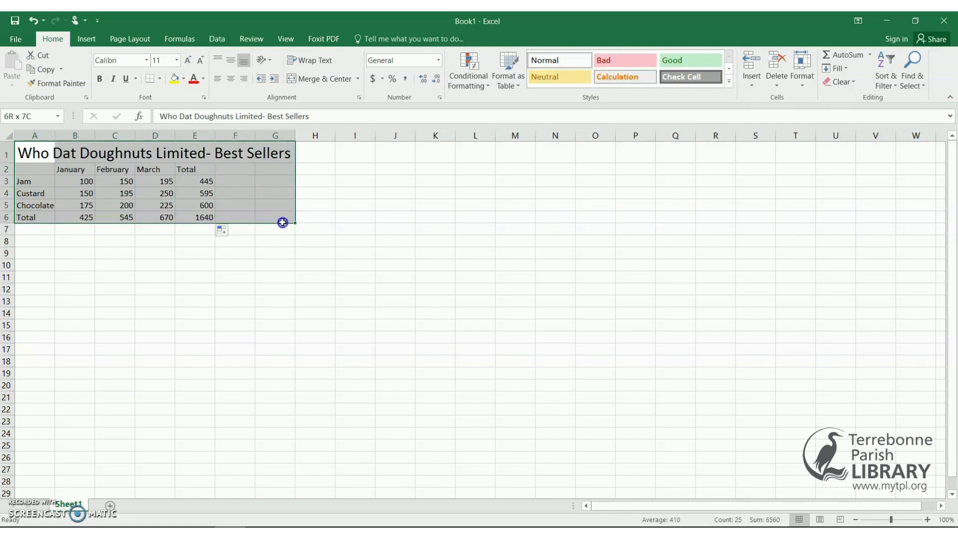
pyautogui.moveTo(283, 222); pyautogui.dragTo(283, 221)
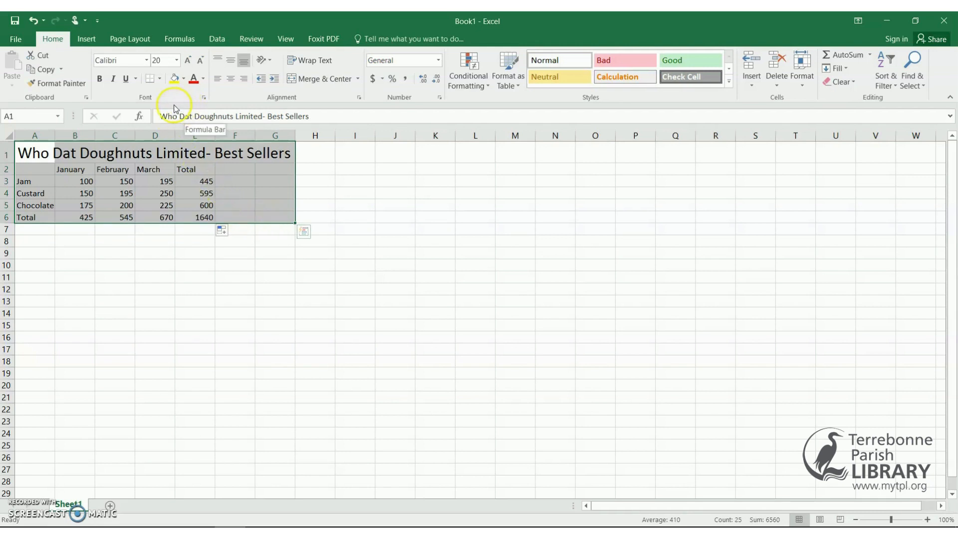
pyautogui.click(161, 78)
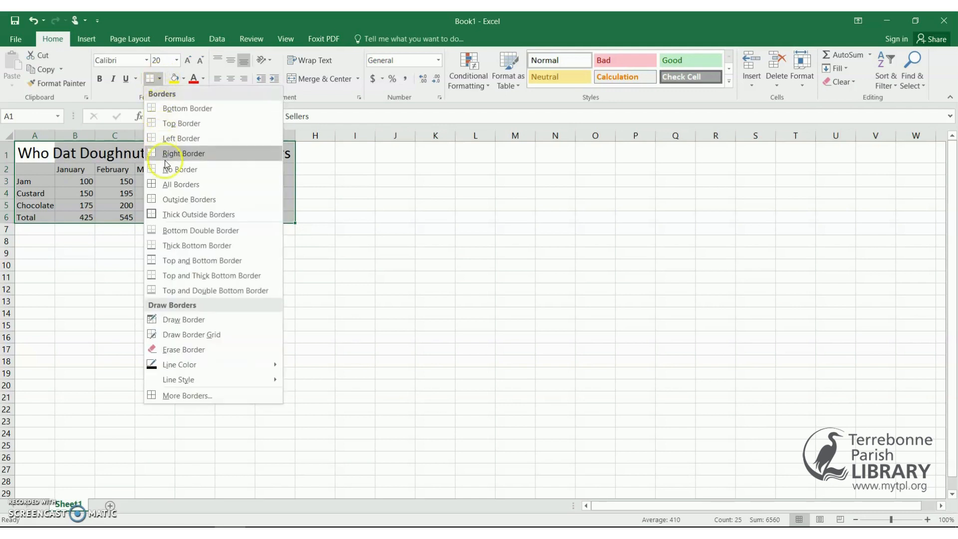
pyautogui.click(166, 185)
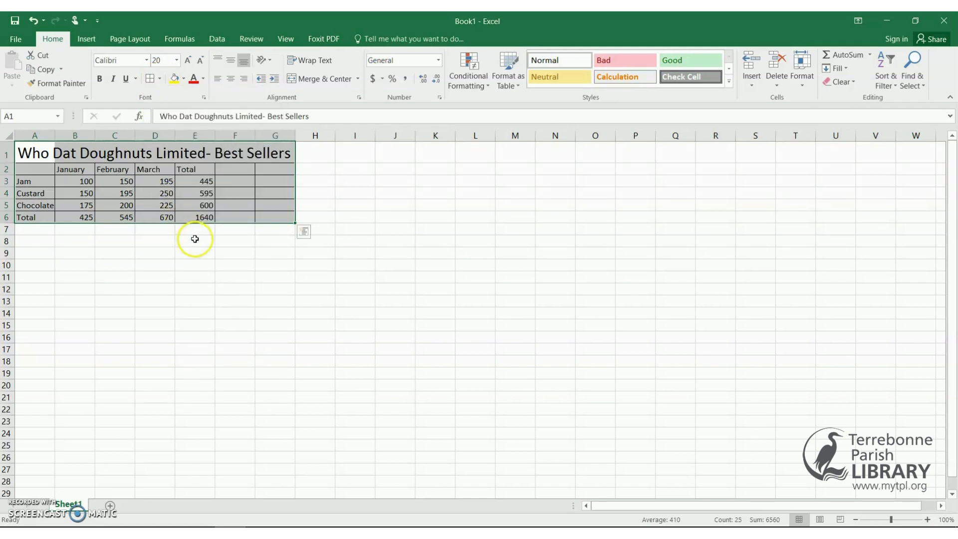
pyautogui.click(204, 252)
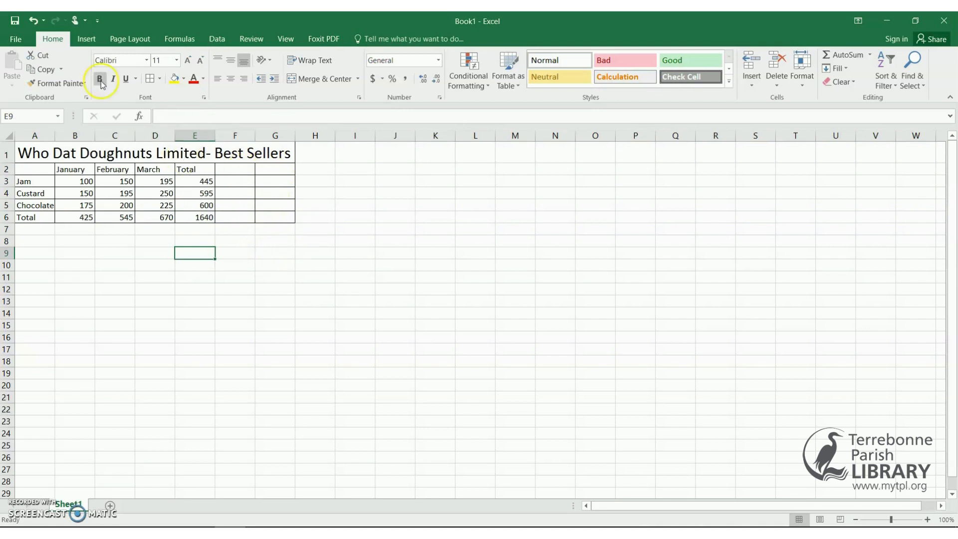
pyautogui.click(35, 22)
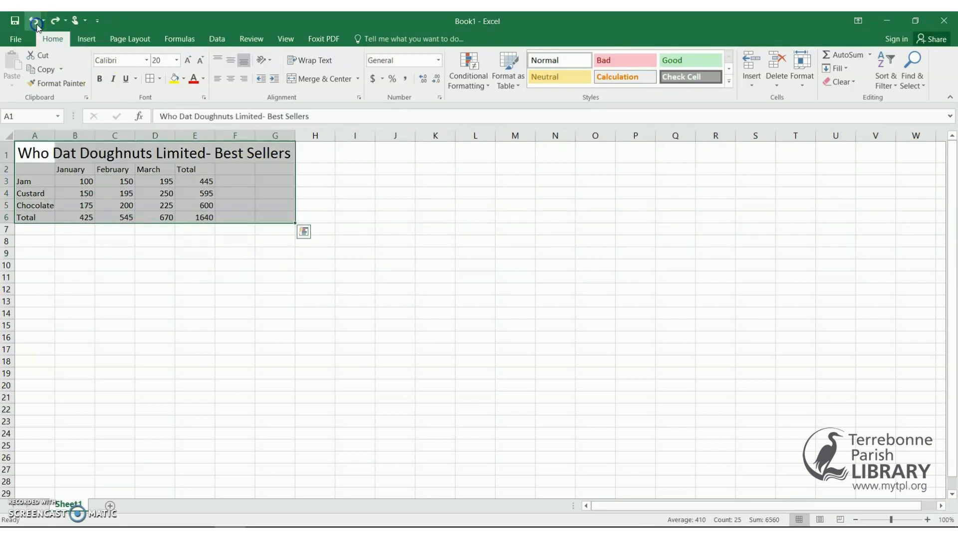
# Undo the last change and set the title row font size to 14 pt.
pyautogui.click(35, 22)
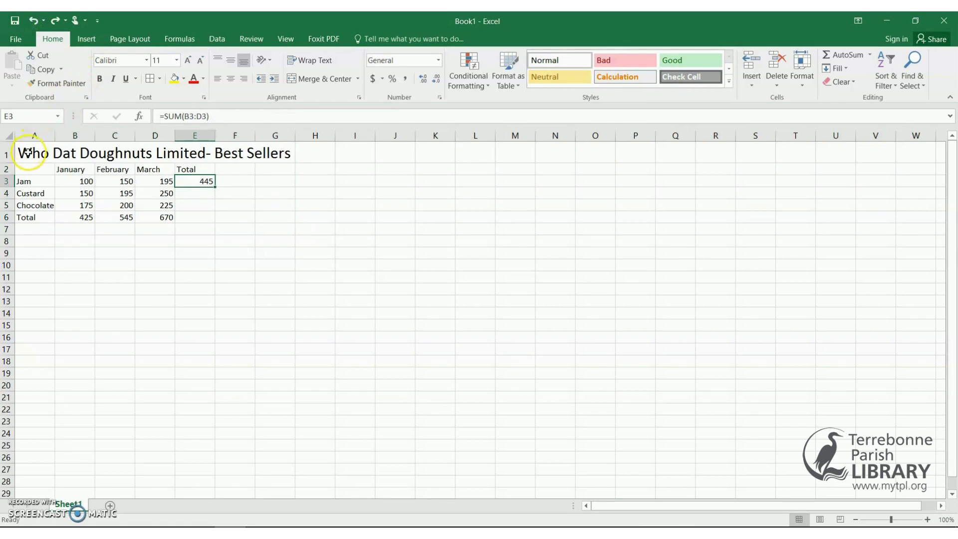
pyautogui.moveTo(27, 152); pyautogui.dragTo(278, 161)
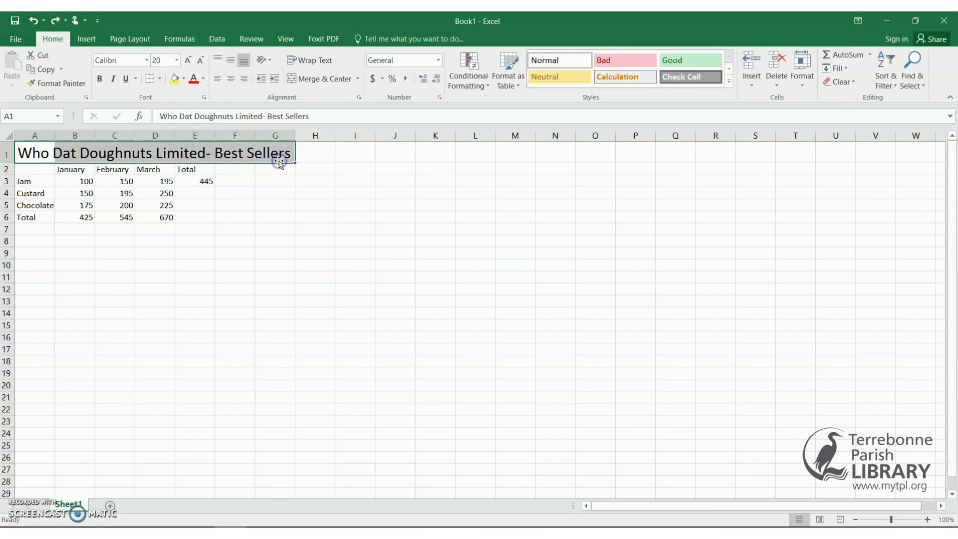
pyautogui.click(177, 61)
pyautogui.click(178, 61)
pyautogui.click(178, 60)
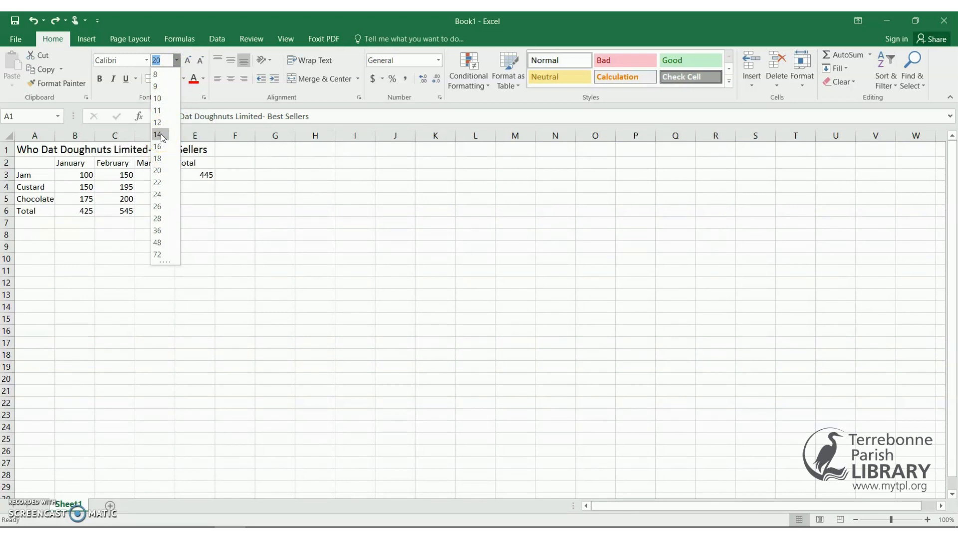
pyautogui.click(161, 134)
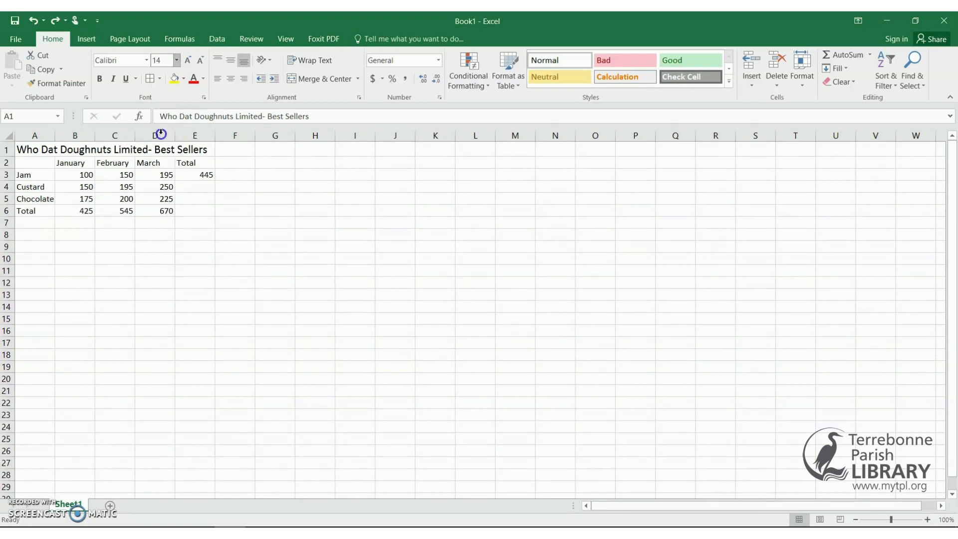
# Refill E3's =SUM(B3:D3) formula down to E6, giving 445, 595, 600 and 1640.
pyautogui.click(207, 176)
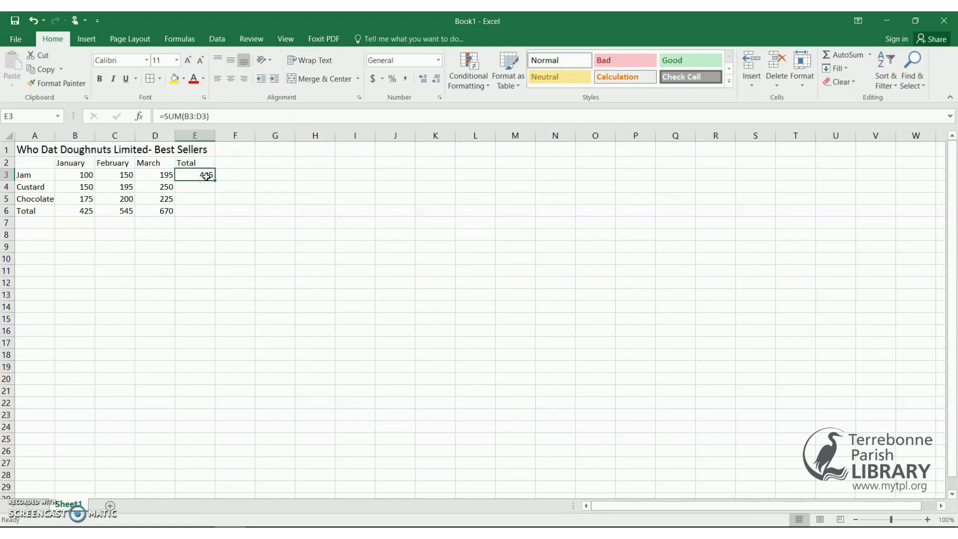
pyautogui.click(216, 180)
pyautogui.moveTo(216, 180); pyautogui.dragTo(211, 218)
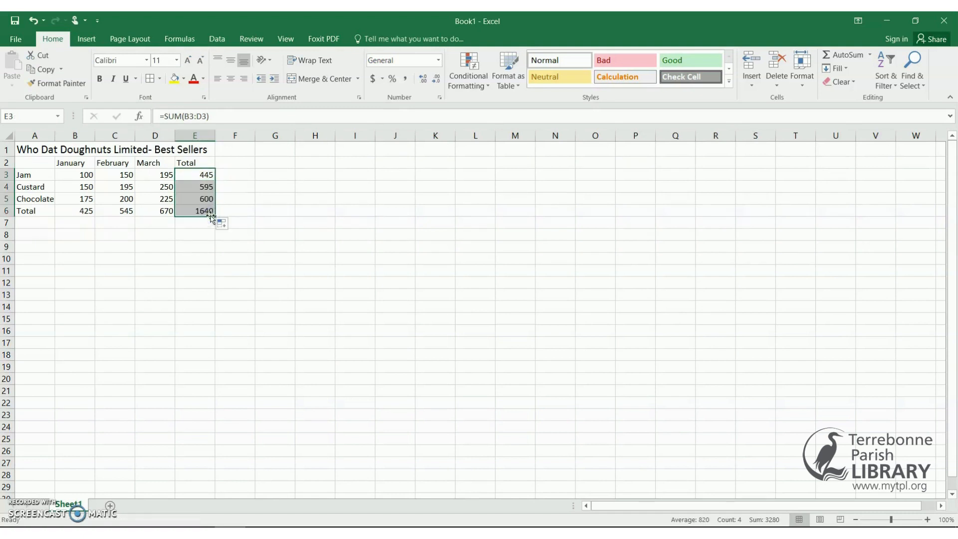
pyautogui.click(231, 246)
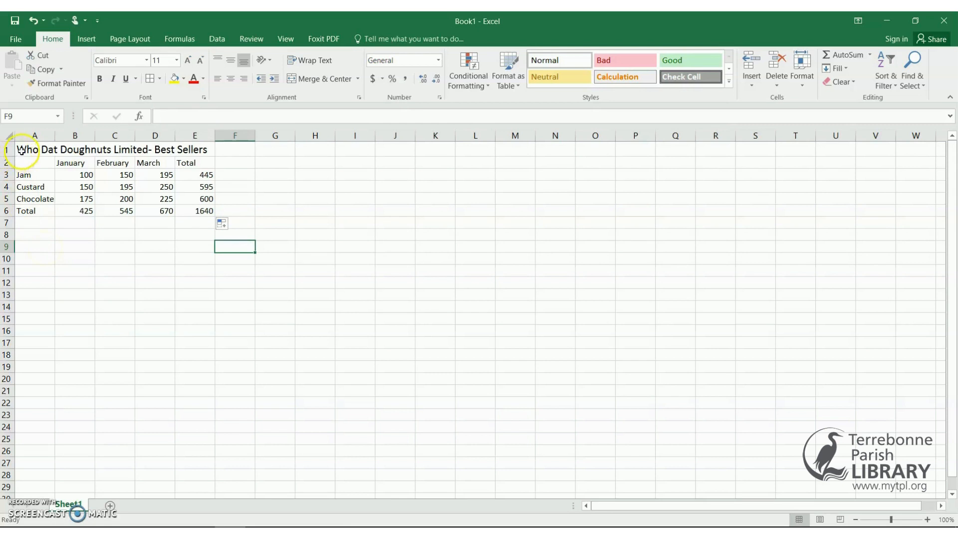
# Apply All Borders to the table A1:E6.
pyautogui.moveTo(25, 150); pyautogui.dragTo(192, 211)
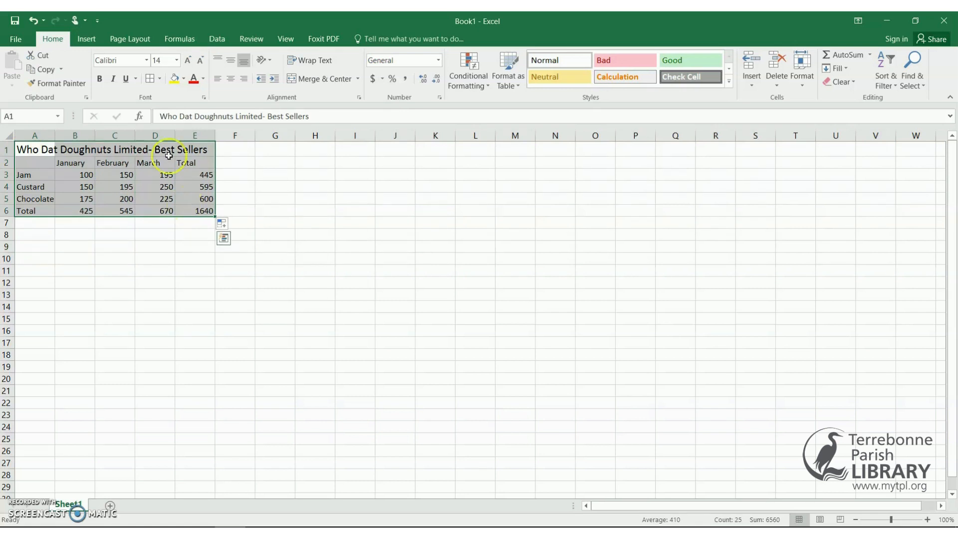
pyautogui.click(159, 80)
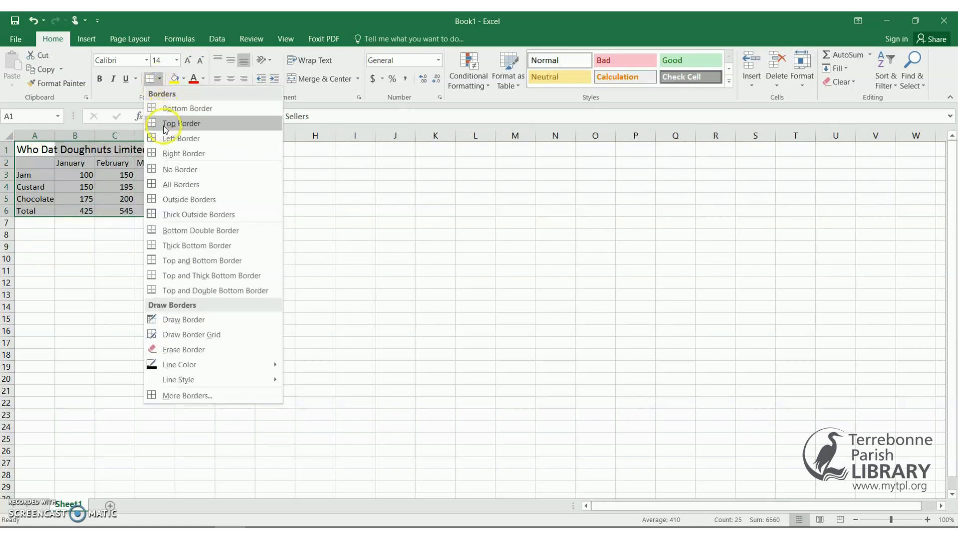
pyautogui.click(170, 184)
pyautogui.click(181, 237)
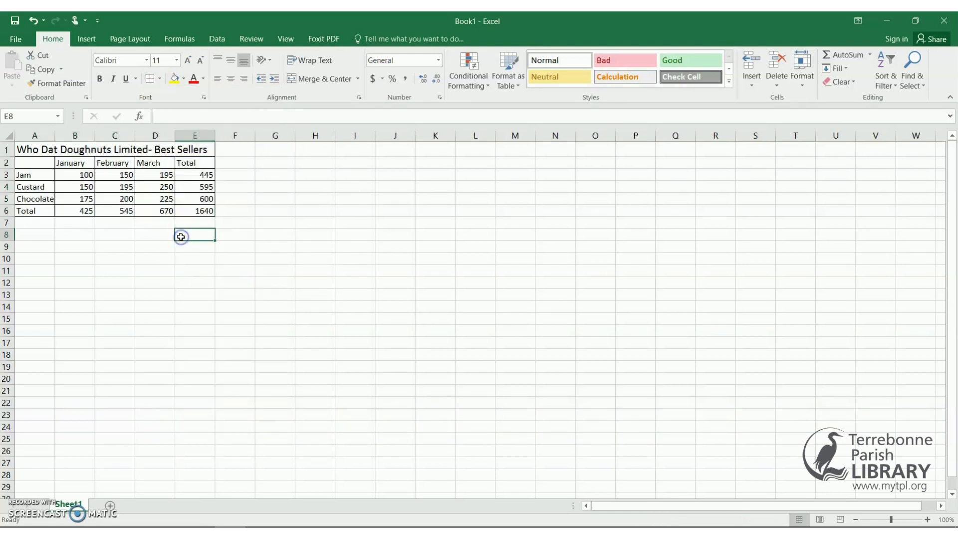
# Make the title row A1:E1 bold with a light blue fill.
pyautogui.click(26, 150)
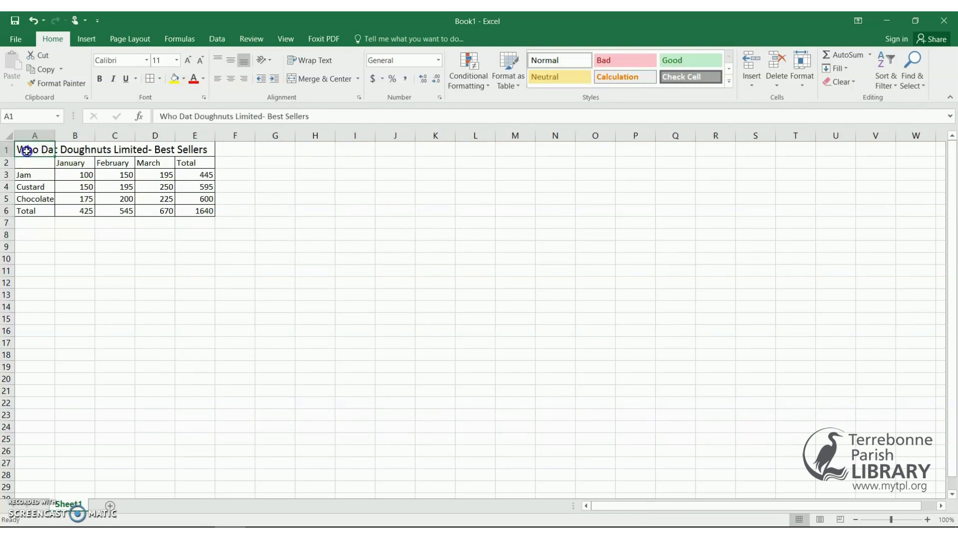
pyautogui.moveTo(47, 150); pyautogui.dragTo(186, 149)
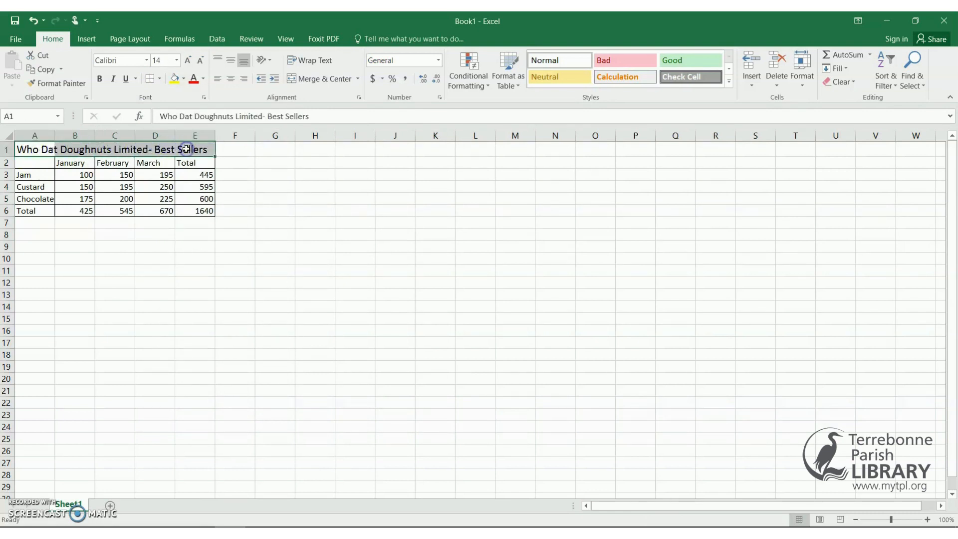
pyautogui.click(99, 78)
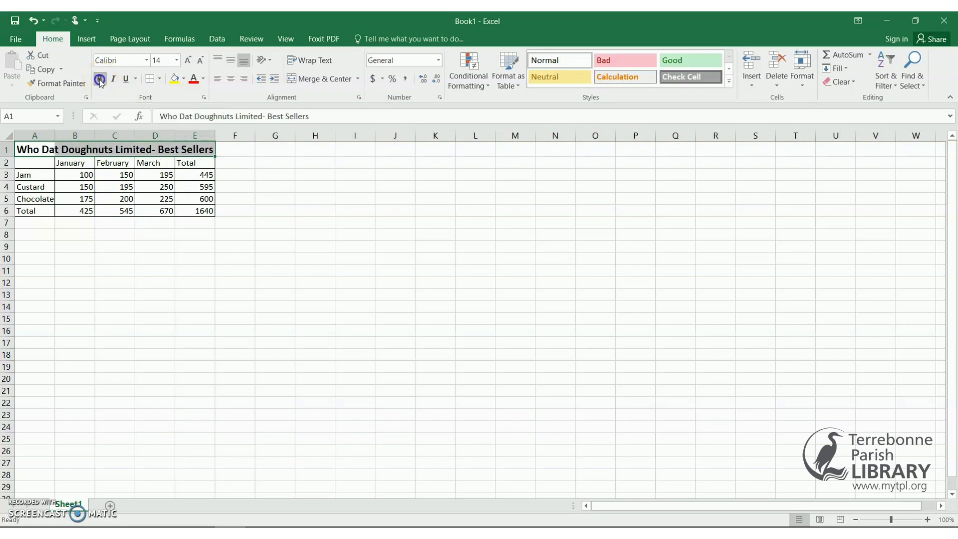
pyautogui.click(184, 80)
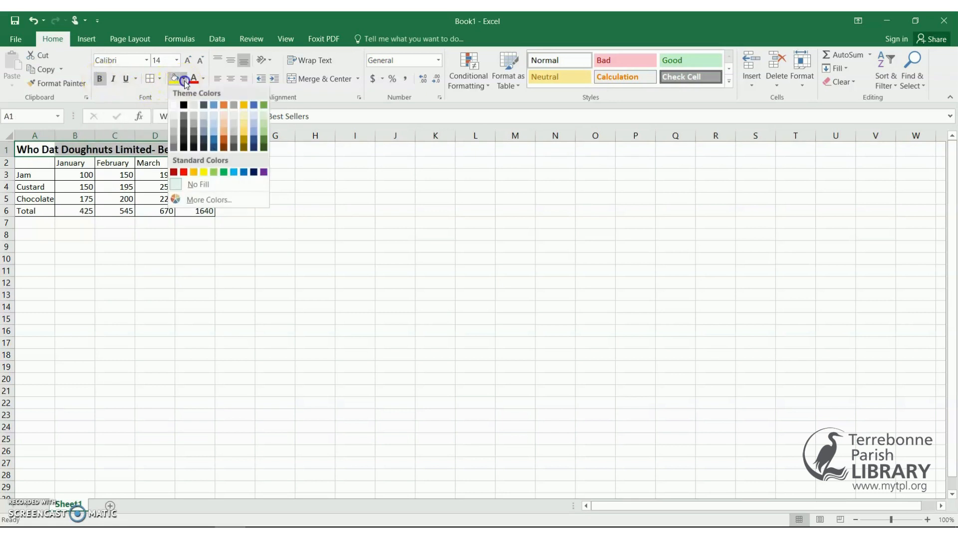
pyautogui.click(215, 133)
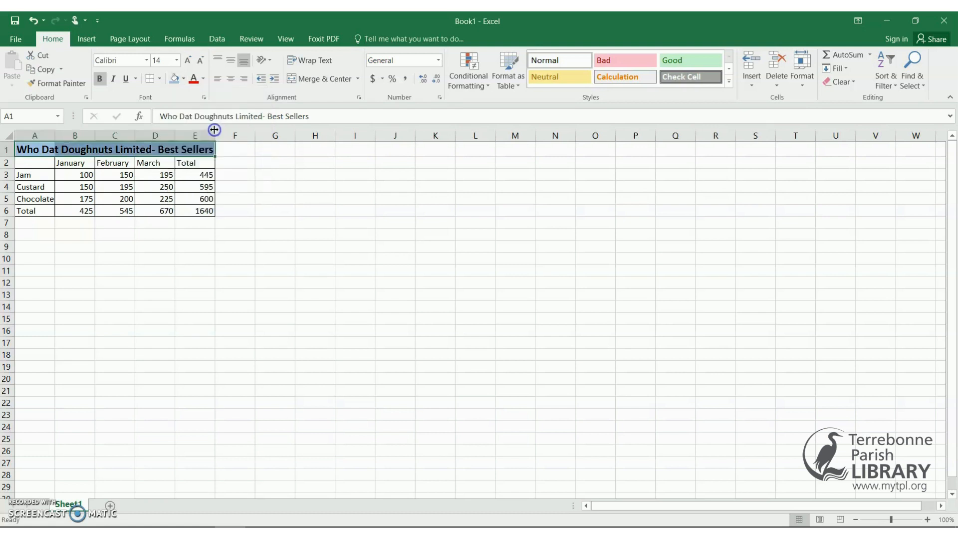
pyautogui.click(205, 212)
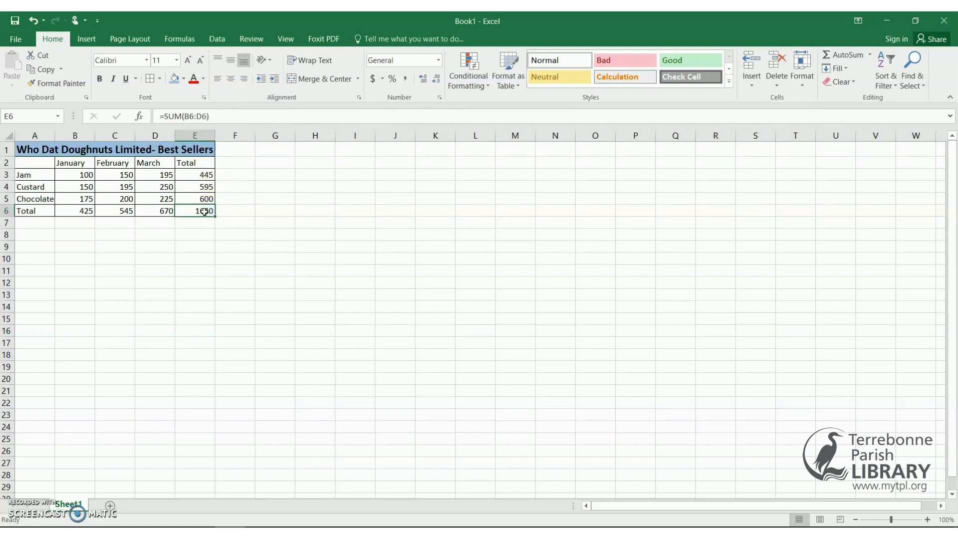
pyautogui.click(183, 80)
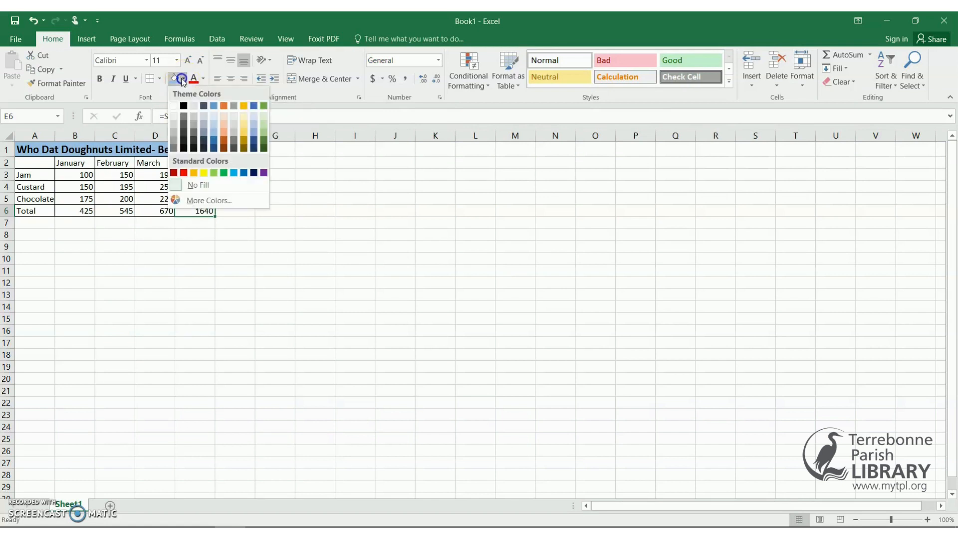
# Give cell E6 (1640) a yellow fill and bold text.
pyautogui.click(204, 173)
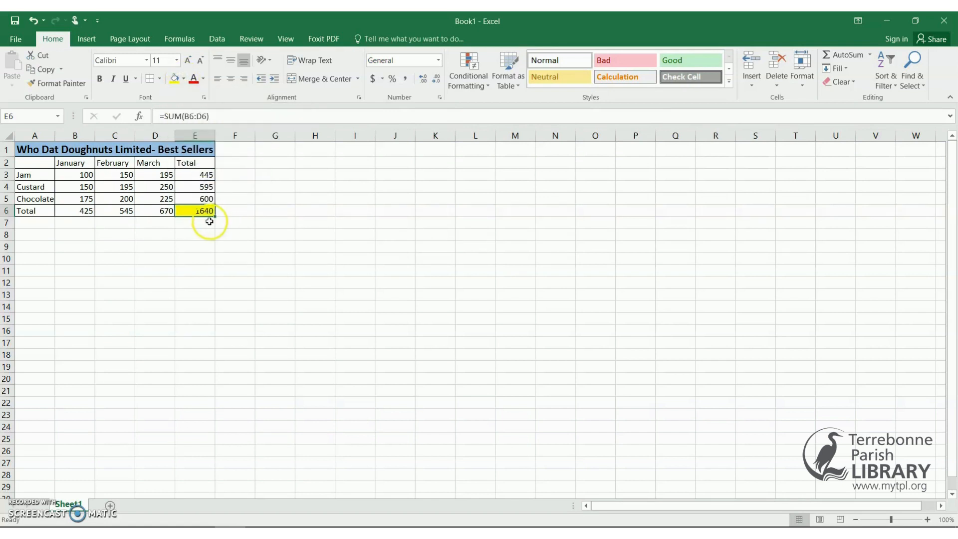
pyautogui.click(99, 80)
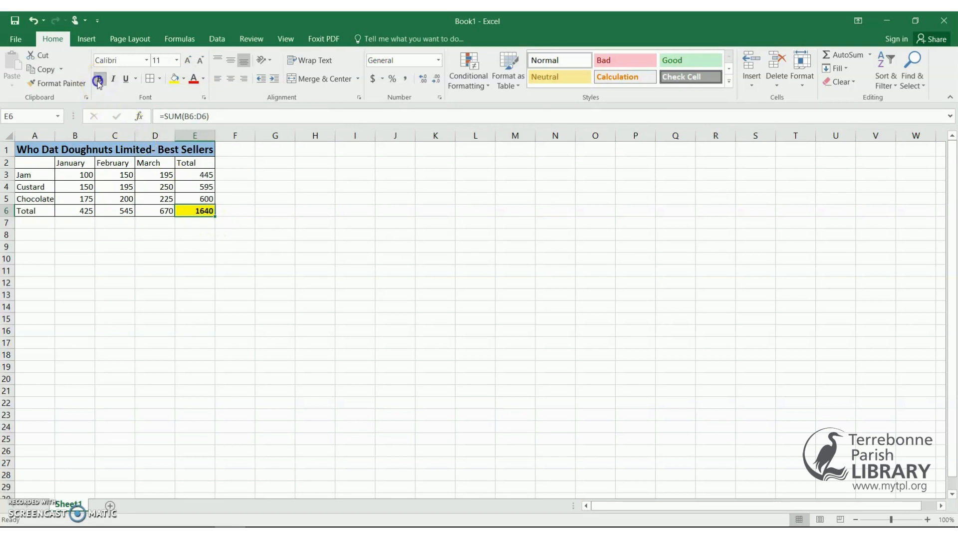
pyautogui.click(272, 225)
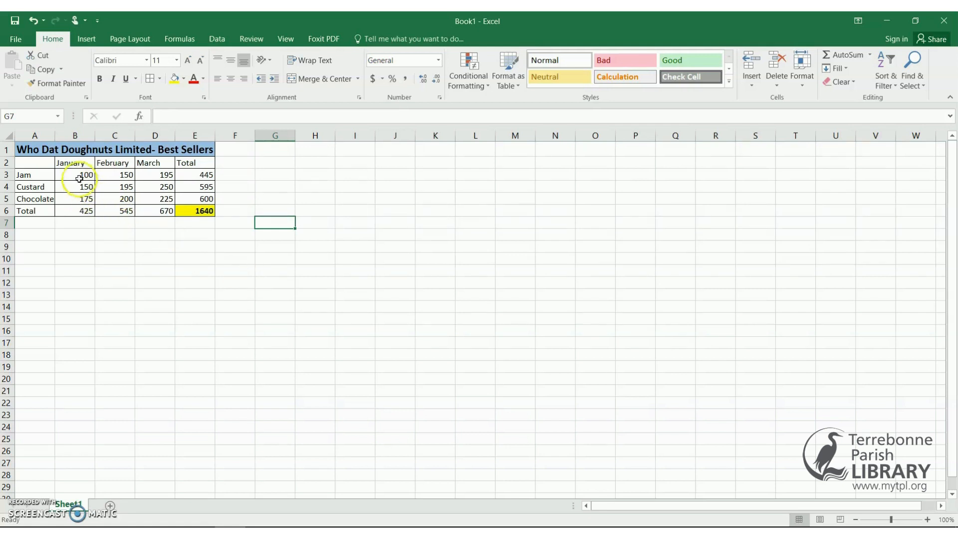
# Format the sales figures and totals in B3:E6 as currency with no decimals, e.g. $1,640.
pyautogui.moveTo(79, 175); pyautogui.dragTo(186, 211)
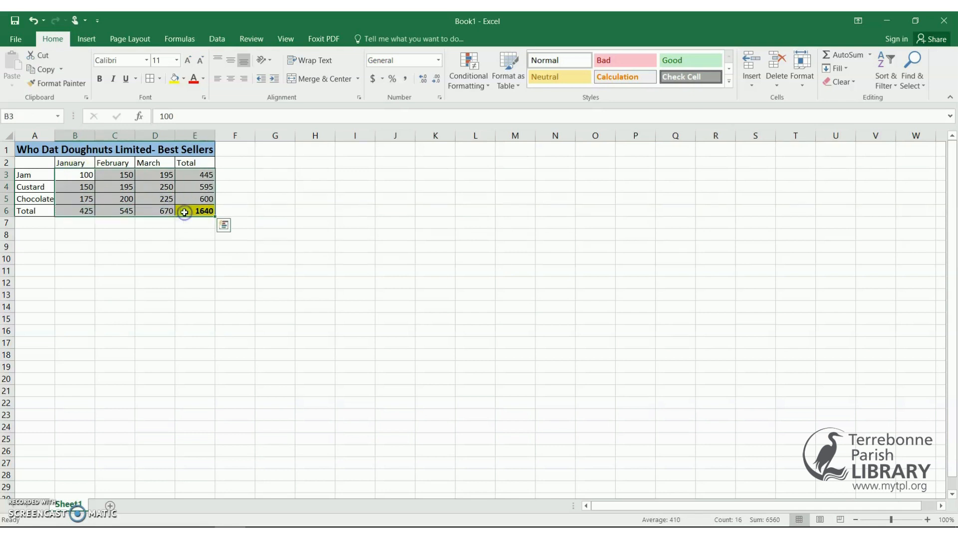
pyautogui.click(438, 61)
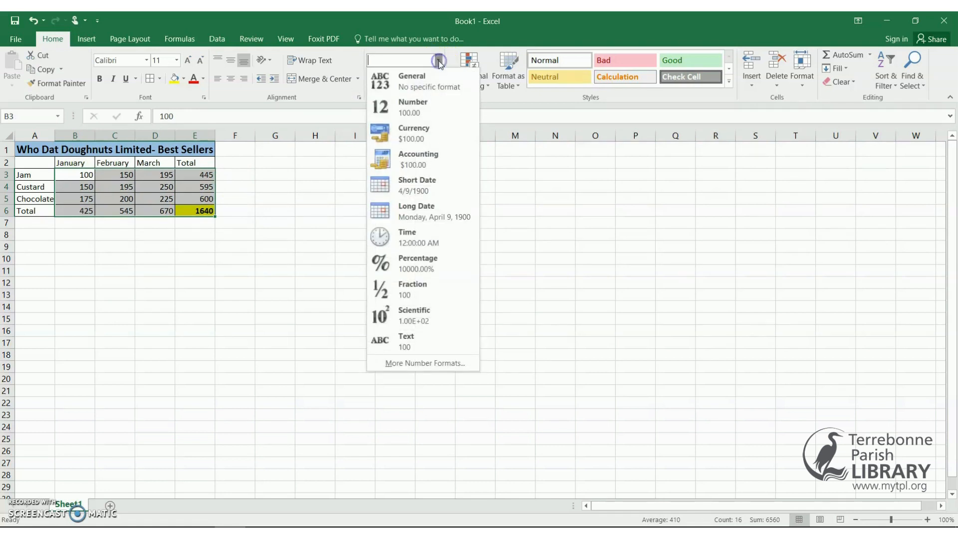
pyautogui.click(423, 135)
pyautogui.click(319, 243)
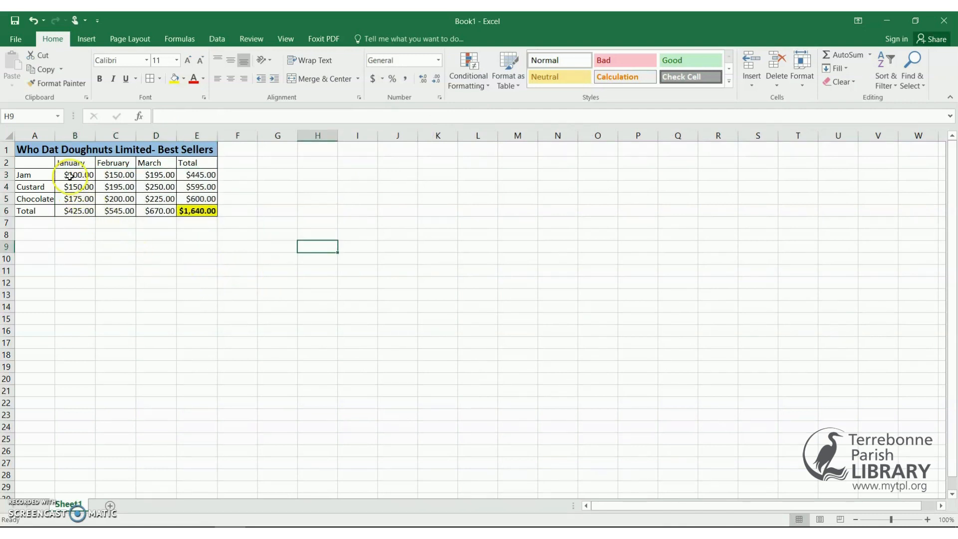
pyautogui.moveTo(69, 175)
pyautogui.mouseDown()
pyautogui.moveTo(131, 207)
pyautogui.moveTo(187, 210)
pyautogui.mouseUp()
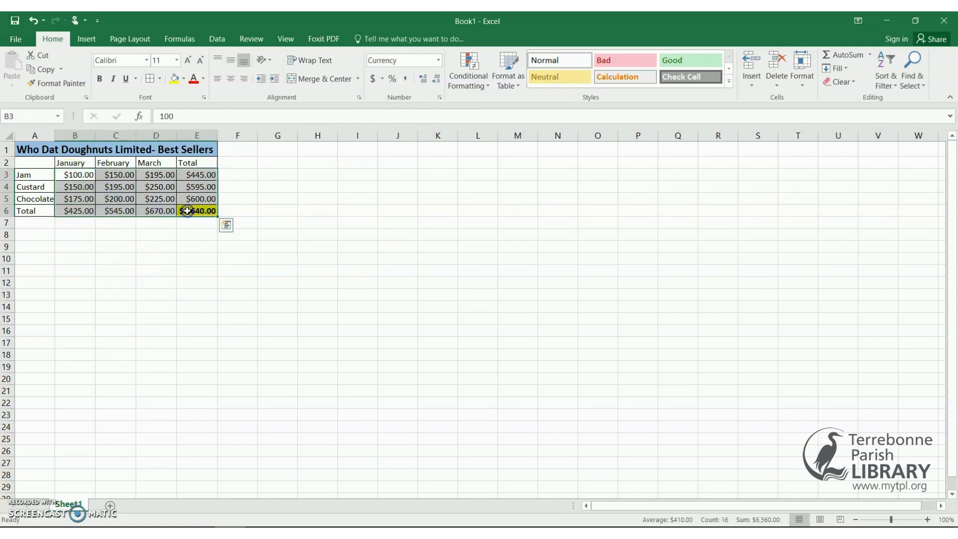
pyautogui.click(437, 81)
pyautogui.click(437, 81)
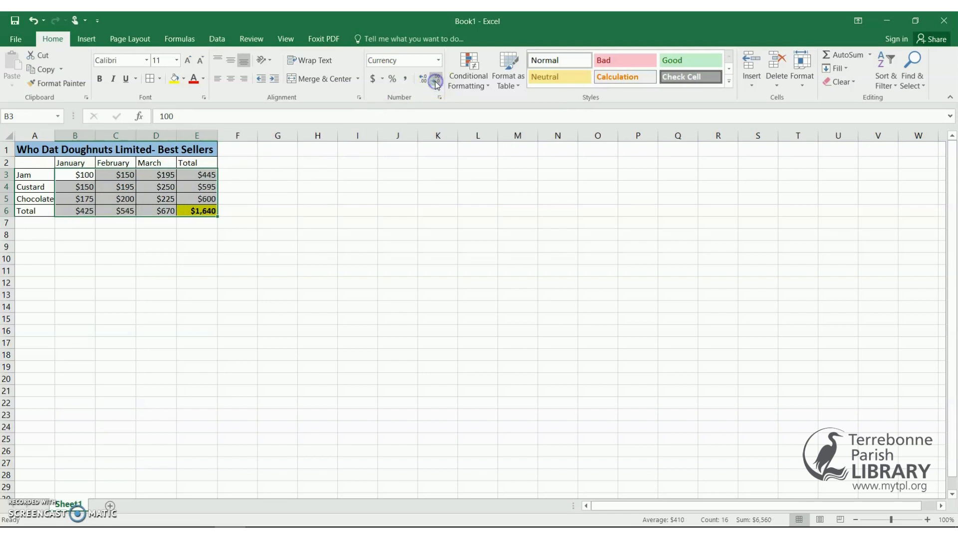
pyautogui.click(306, 234)
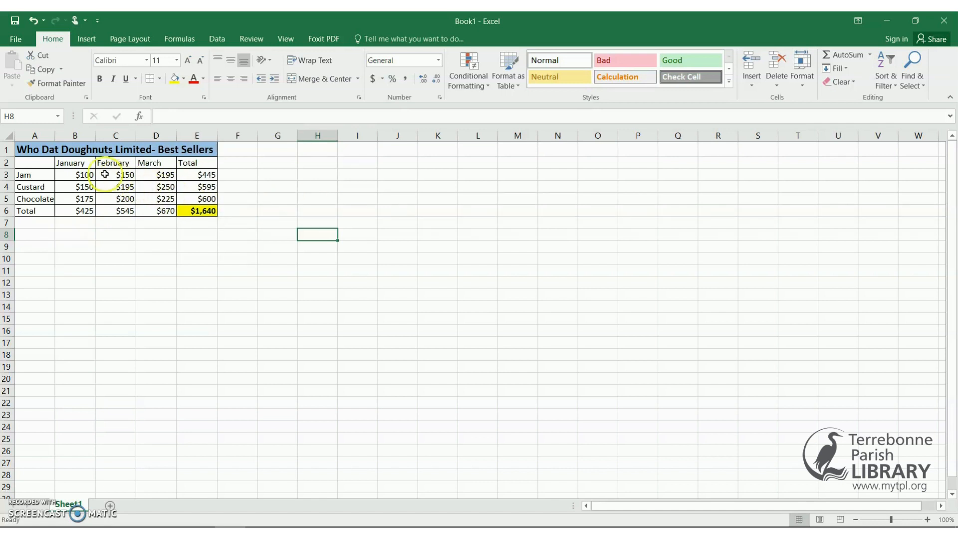
# Select the month headers and flavour sales in B2:D5 and bring up the chart-inserting commands.
pyautogui.moveTo(75, 164); pyautogui.dragTo(148, 194)
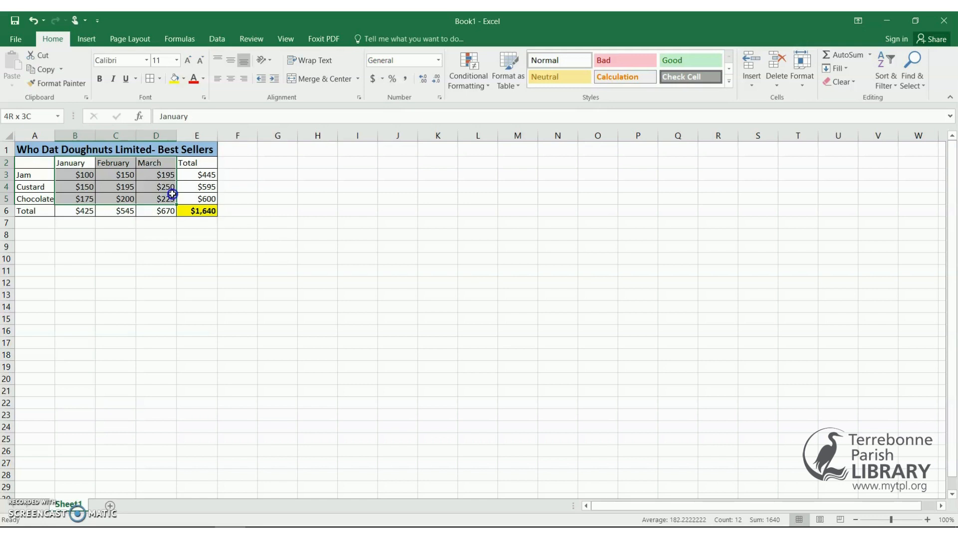
pyautogui.moveTo(172, 194); pyautogui.dragTo(172, 194)
pyautogui.click(86, 39)
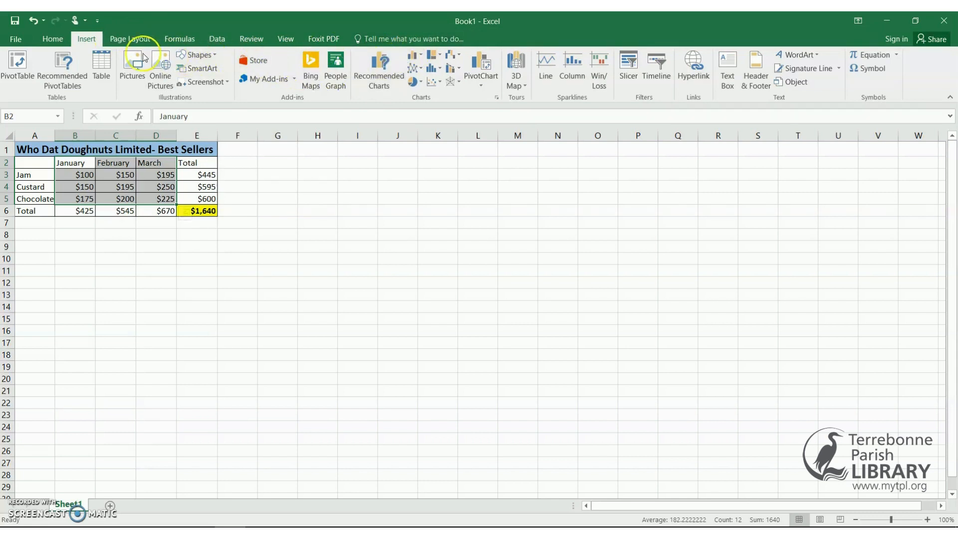
pyautogui.click(62, 45)
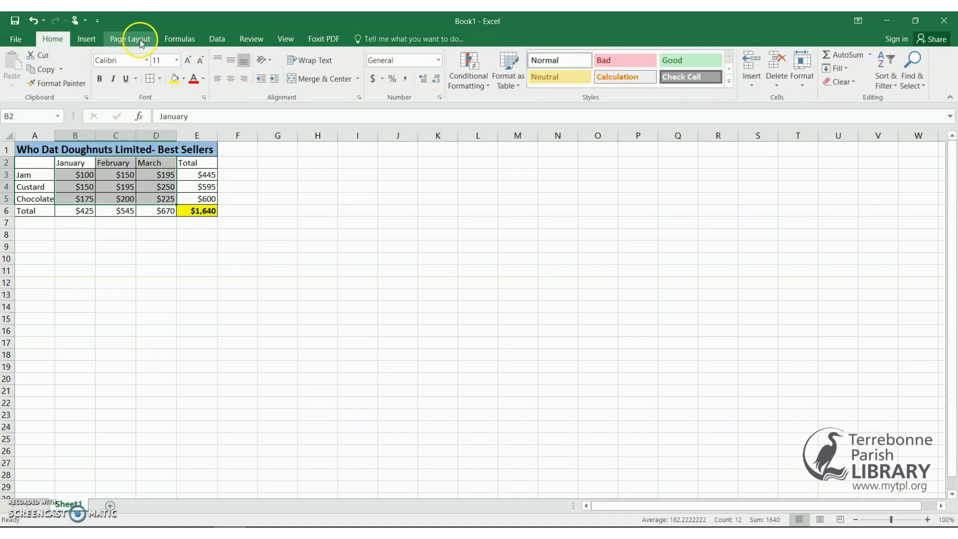
pyautogui.click(90, 42)
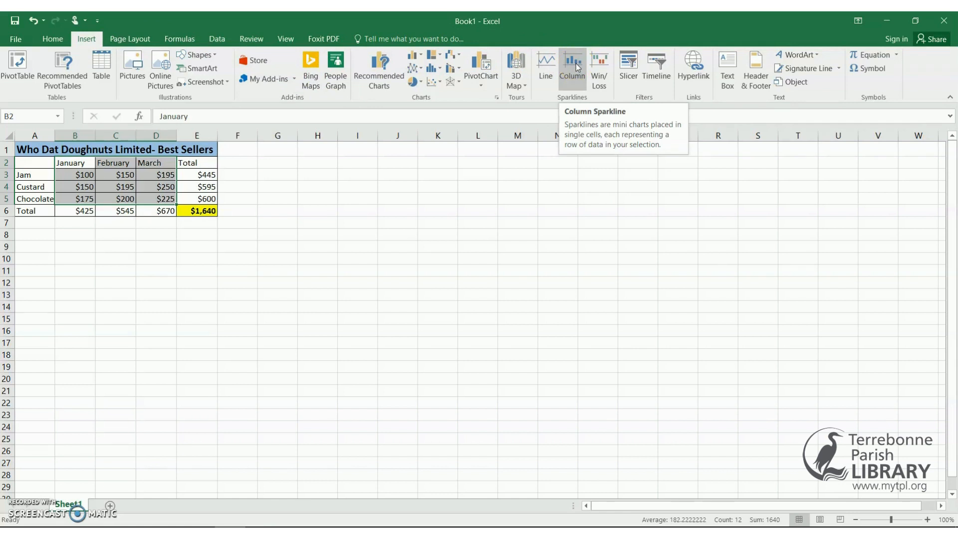
# Insert a clustered column chart of the January–March sales and move it below the table.
pyautogui.click(419, 61)
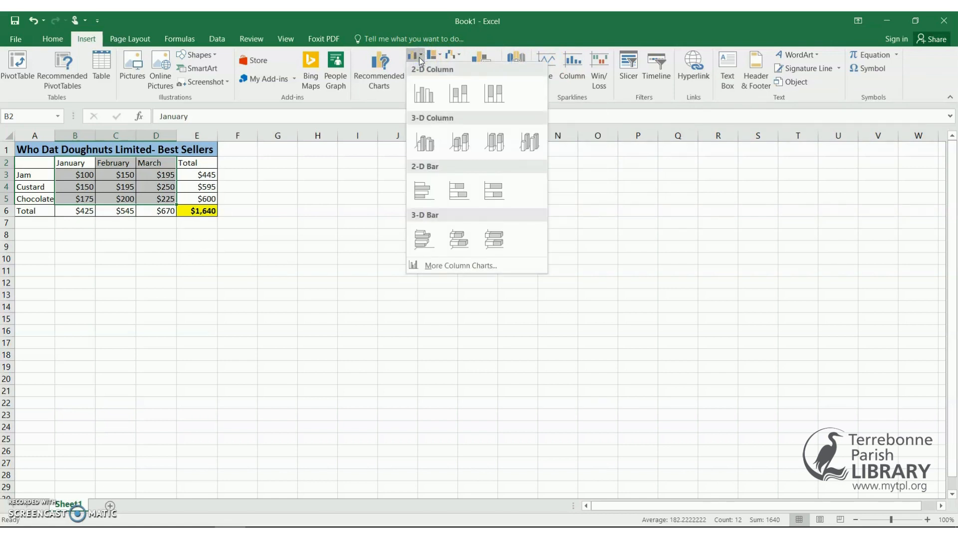
pyautogui.click(420, 90)
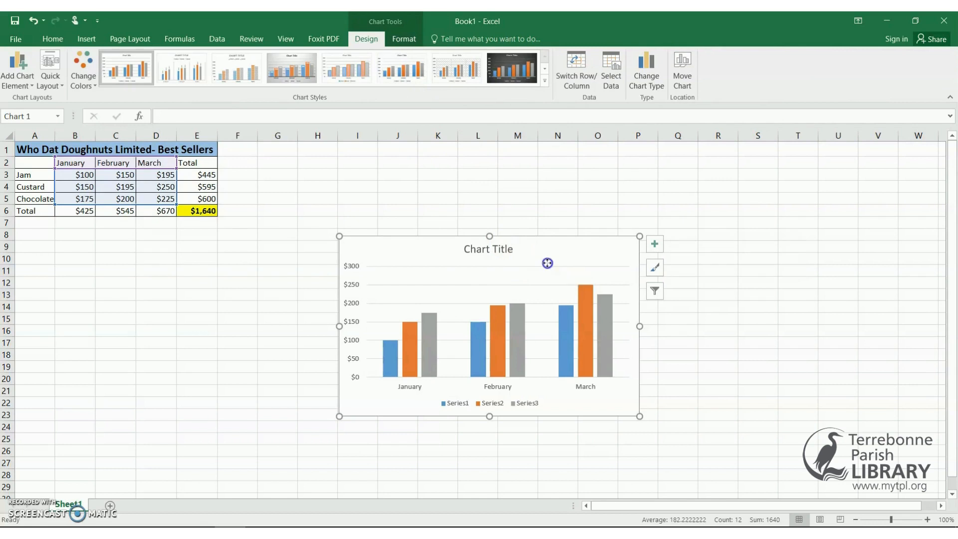
pyautogui.moveTo(548, 263)
pyautogui.mouseDown()
pyautogui.moveTo(370, 295)
pyautogui.moveTo(291, 295)
pyautogui.moveTo(223, 276)
pyautogui.moveTo(222, 245)
pyautogui.moveTo(224, 255)
pyautogui.mouseUp()
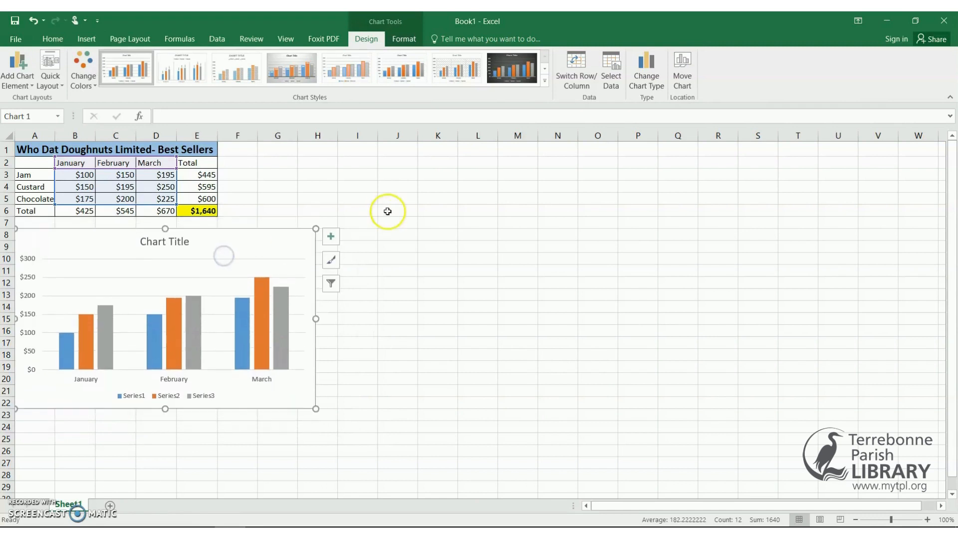
pyautogui.click(406, 210)
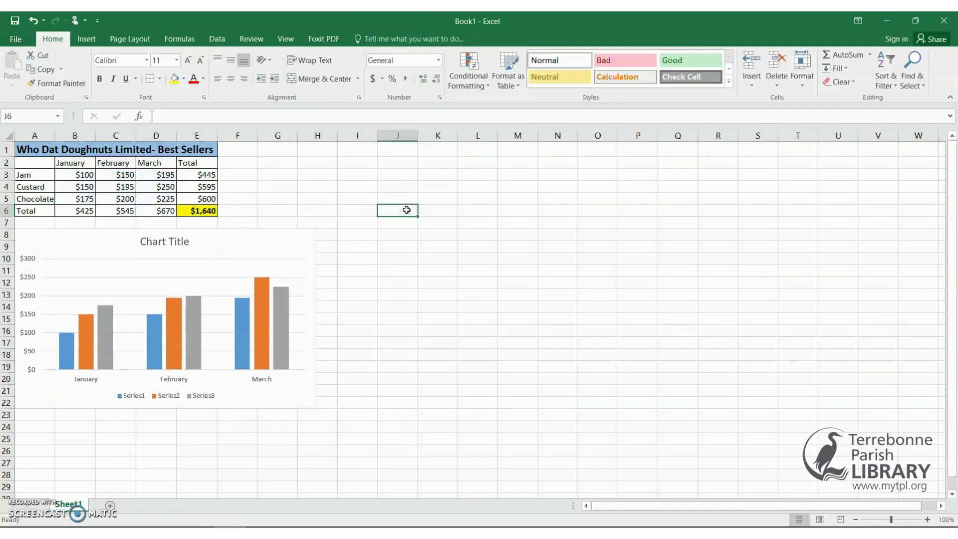
# Shrink the chart so it fits neatly beneath the table.
pyautogui.click(339, 226)
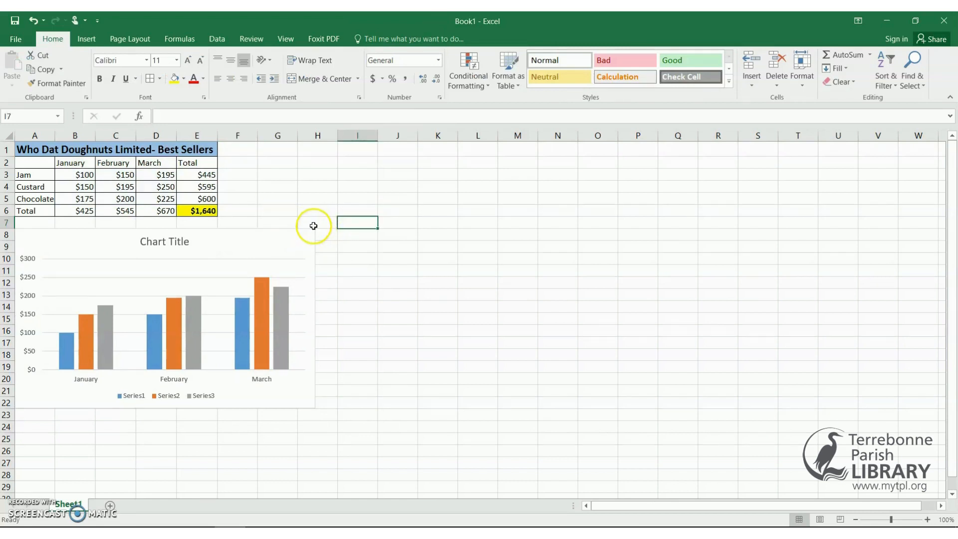
pyautogui.click(310, 234)
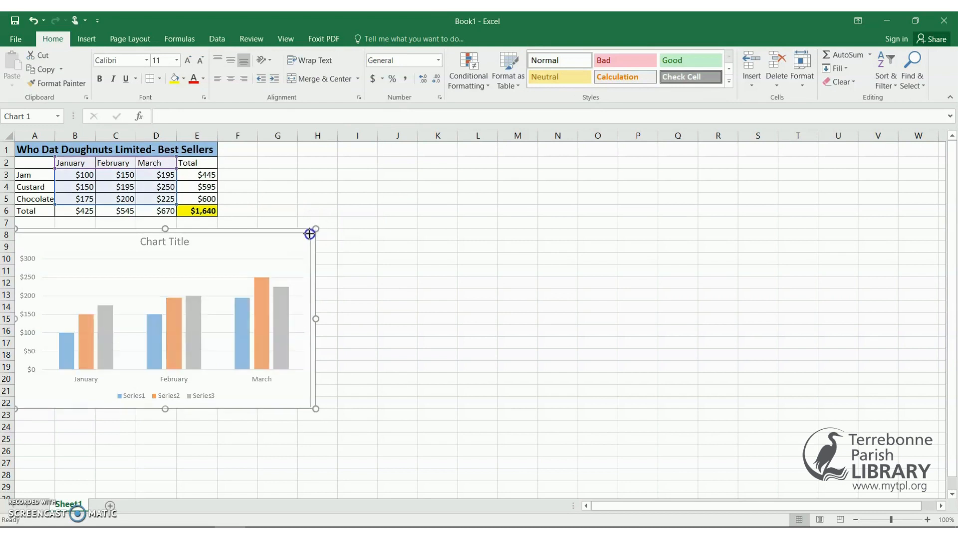
pyautogui.moveTo(309, 234); pyautogui.dragTo(236, 242)
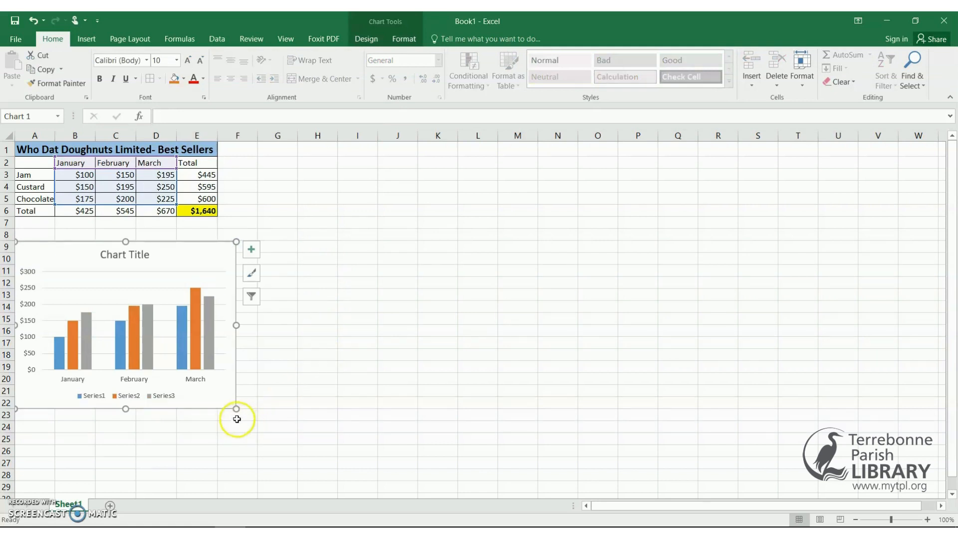
pyautogui.click(274, 390)
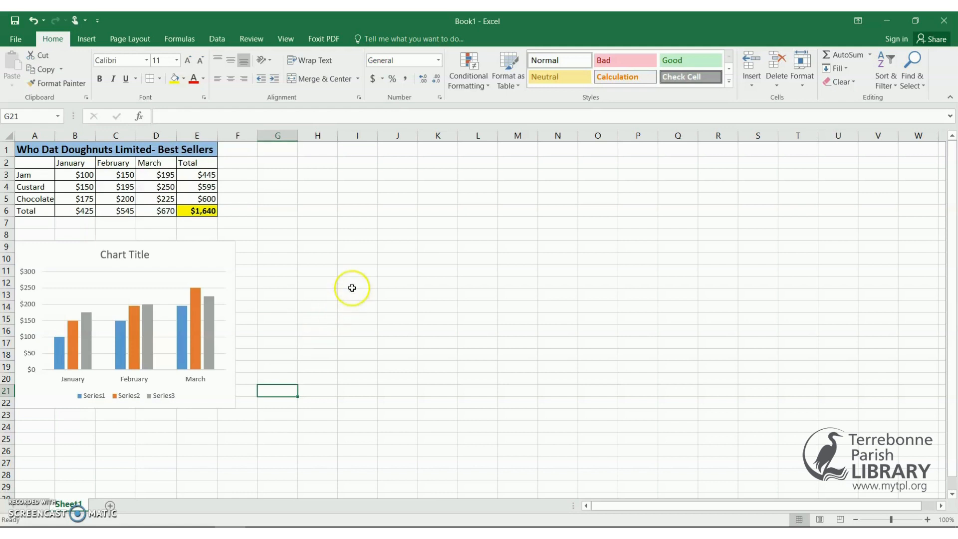
# Change Jam's January sales in B3 from 100 to 500, raising the grand total to $2,040.
pyautogui.click(354, 263)
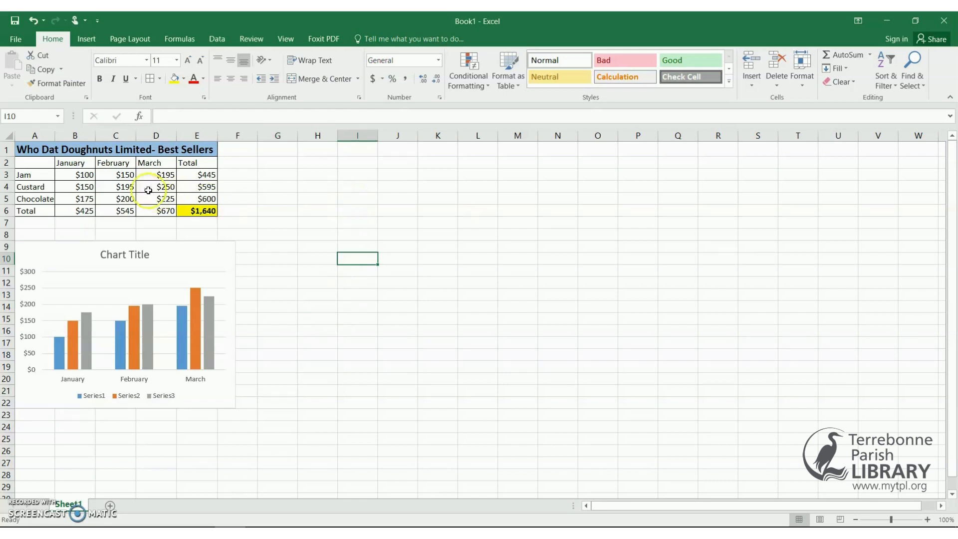
pyautogui.click(86, 175)
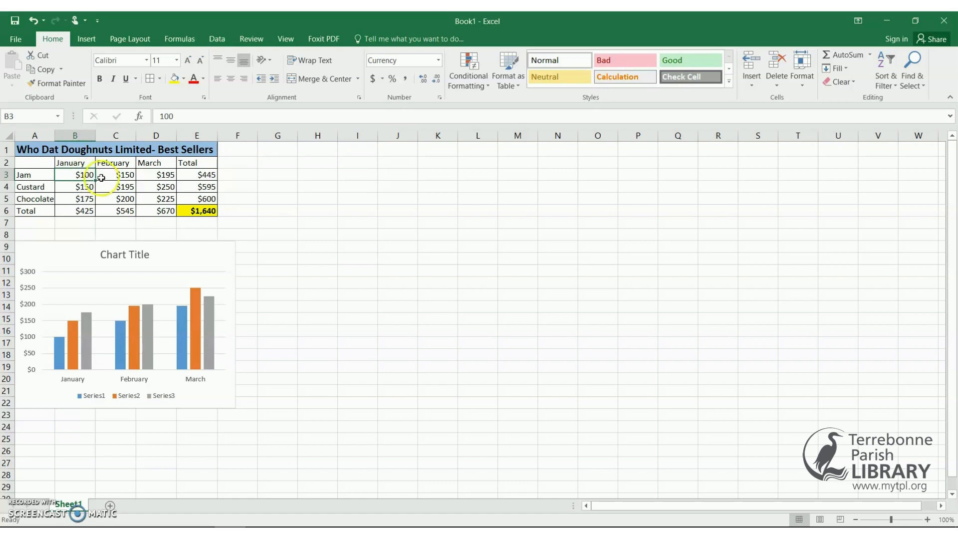
pyautogui.click(89, 177)
pyautogui.doubleClick(89, 177)
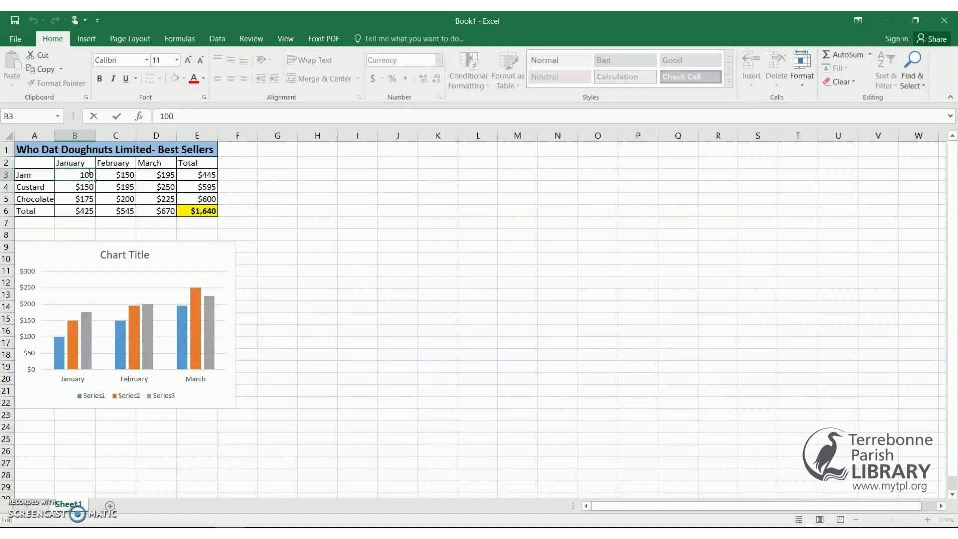
pyautogui.press('BackSpace')
pyautogui.press('BackSpace')
pyautogui.write('50')
pyautogui.press('Return')
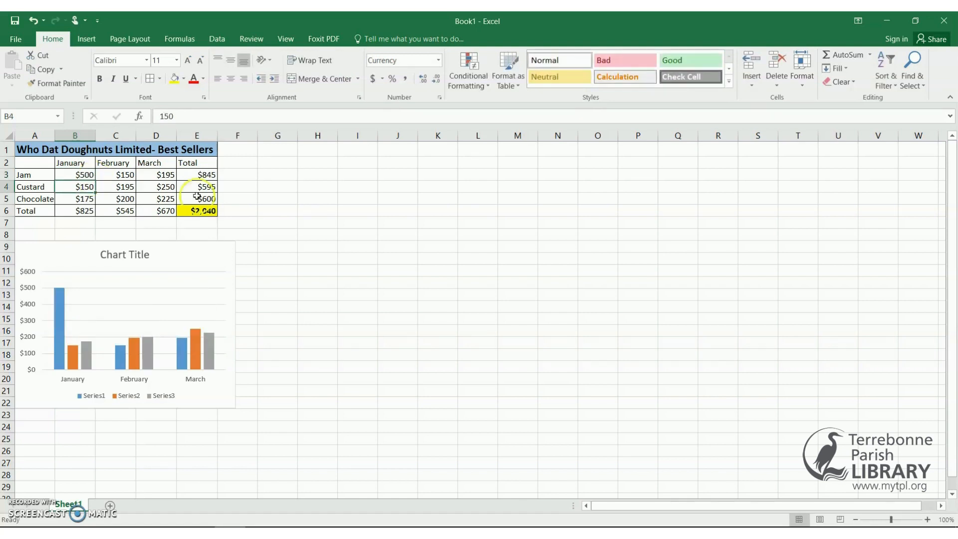
pyautogui.click(310, 213)
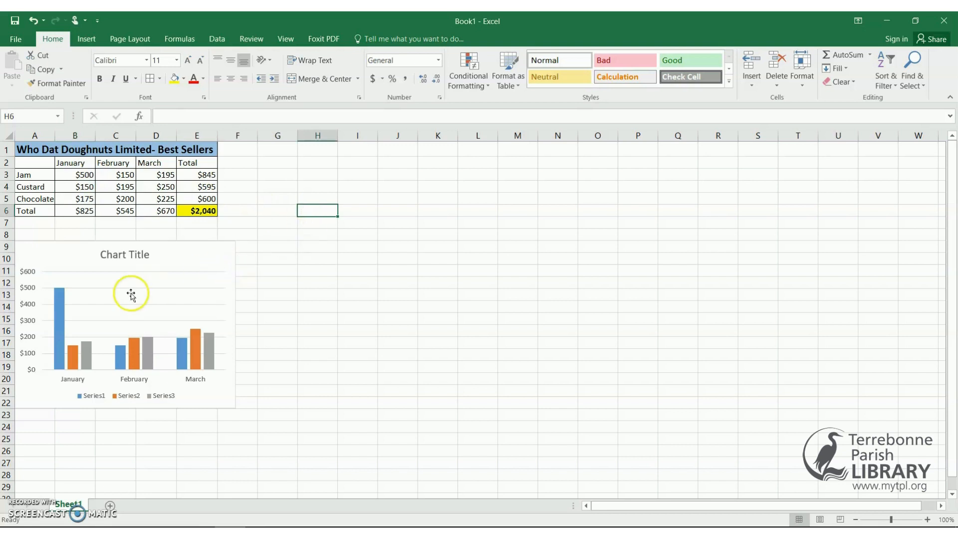
pyautogui.moveTo(76, 293)
# Make the month and Total headings in B2:E2 bold with a gold fill.
pyautogui.click(351, 258)
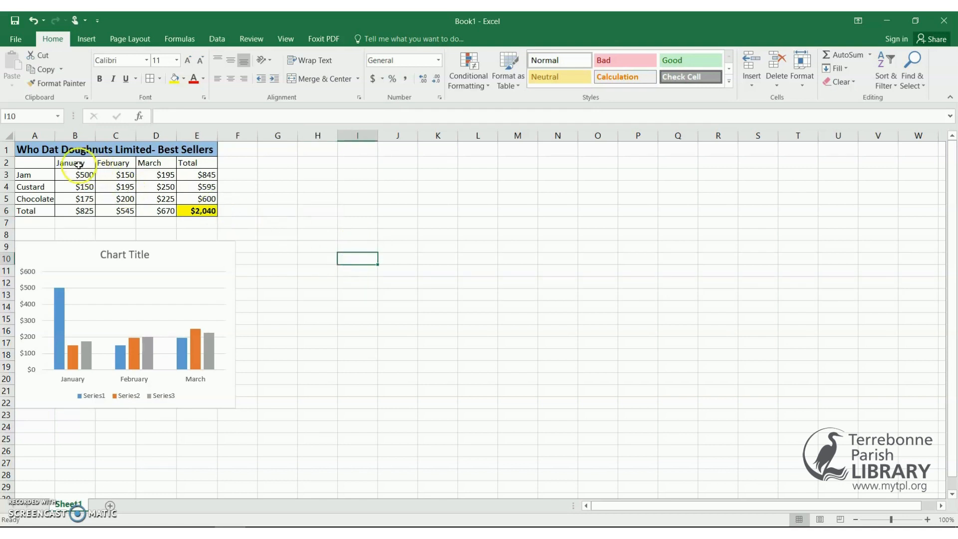
pyautogui.moveTo(76, 165); pyautogui.dragTo(183, 163)
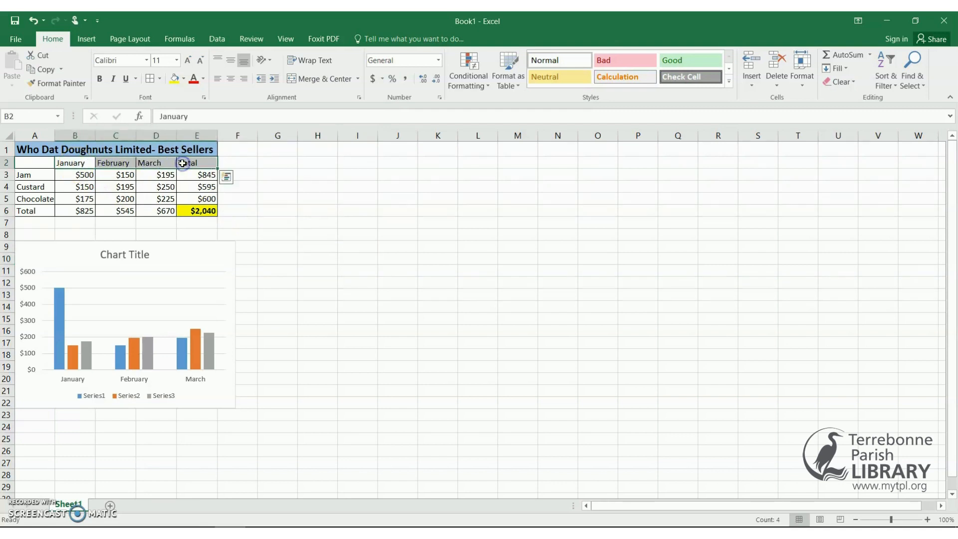
pyautogui.click(99, 81)
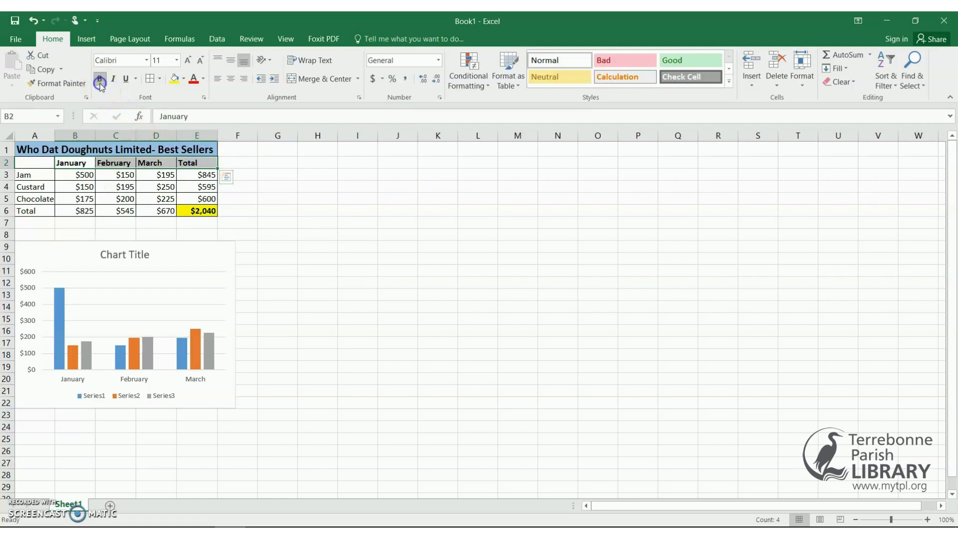
pyautogui.click(184, 80)
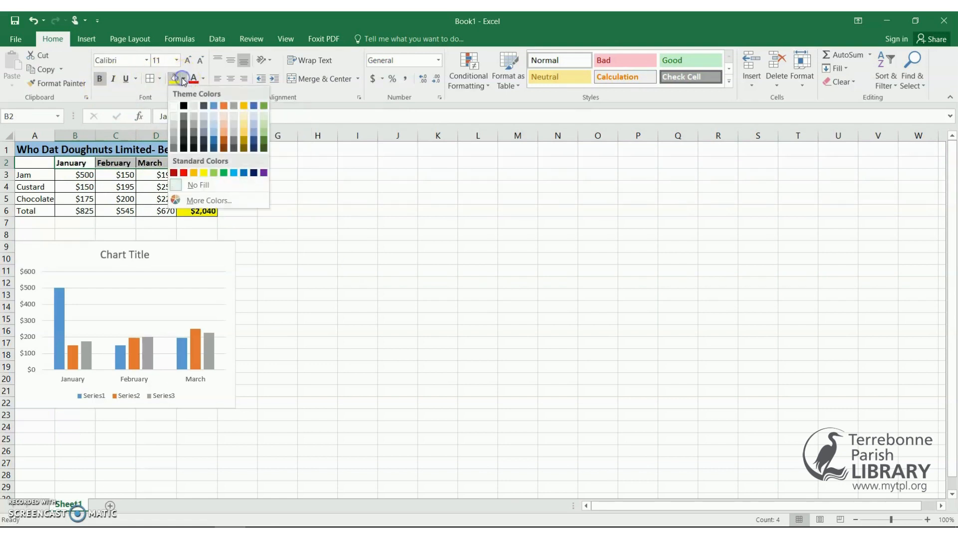
pyautogui.click(245, 106)
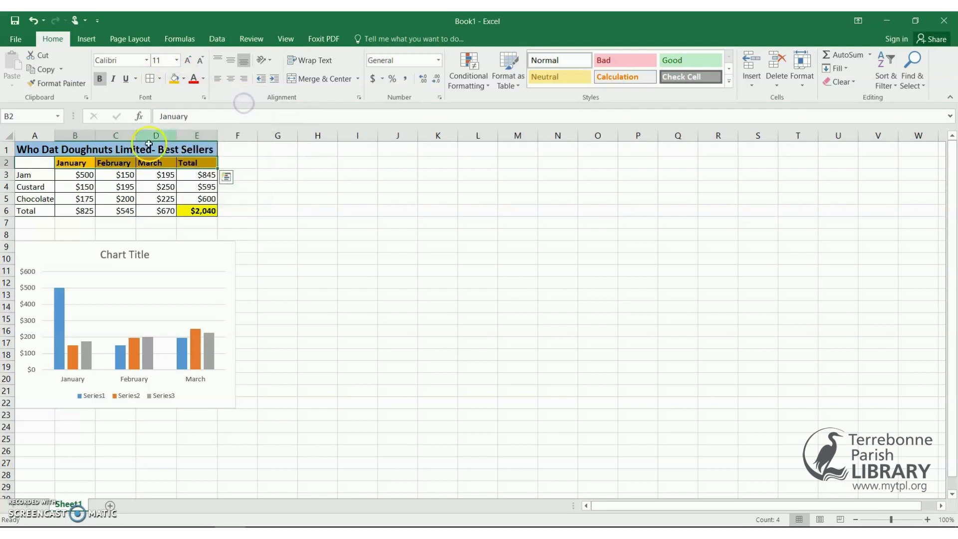
# Make the Jam-to-Total row labels in A3:A6 bold with a gold fill.
pyautogui.click(33, 177)
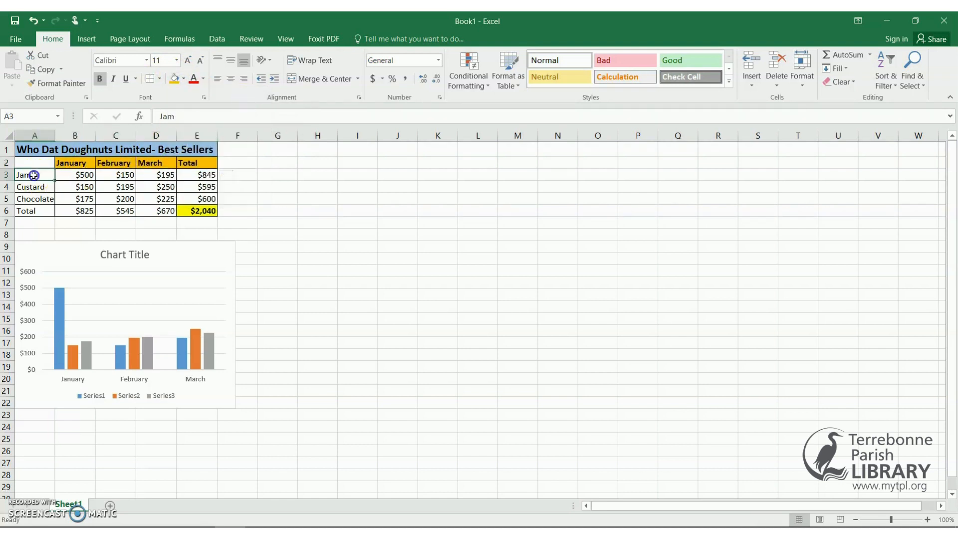
pyautogui.moveTo(33, 180); pyautogui.dragTo(35, 211)
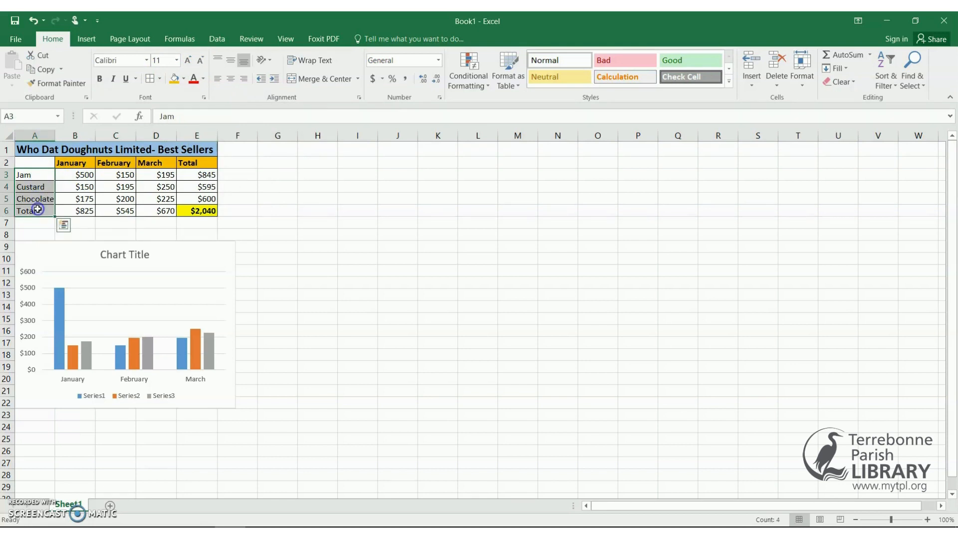
pyautogui.click(100, 80)
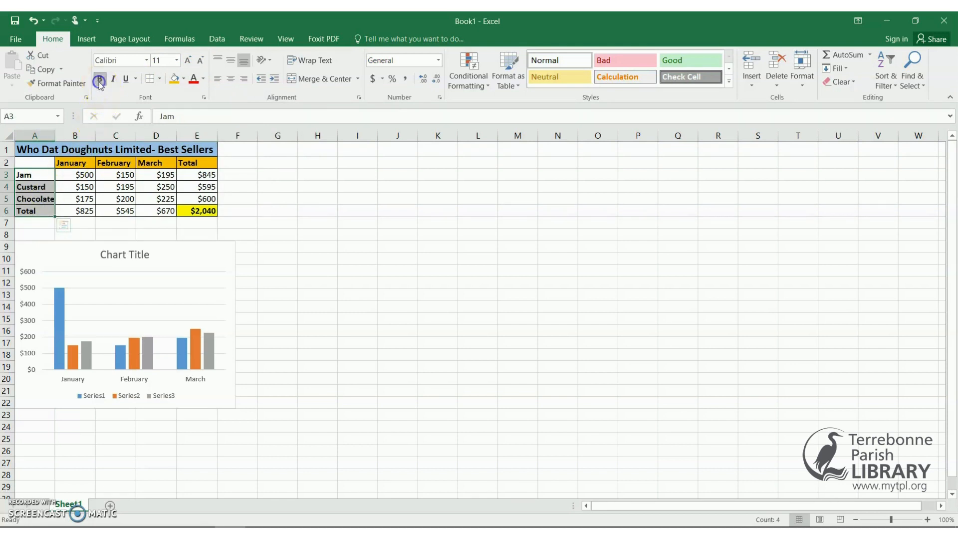
pyautogui.click(183, 79)
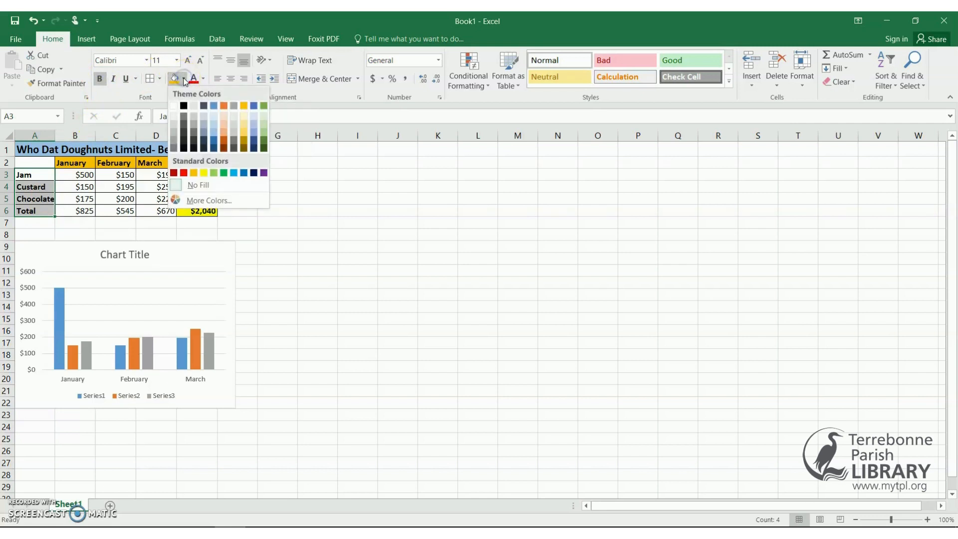
pyautogui.click(244, 106)
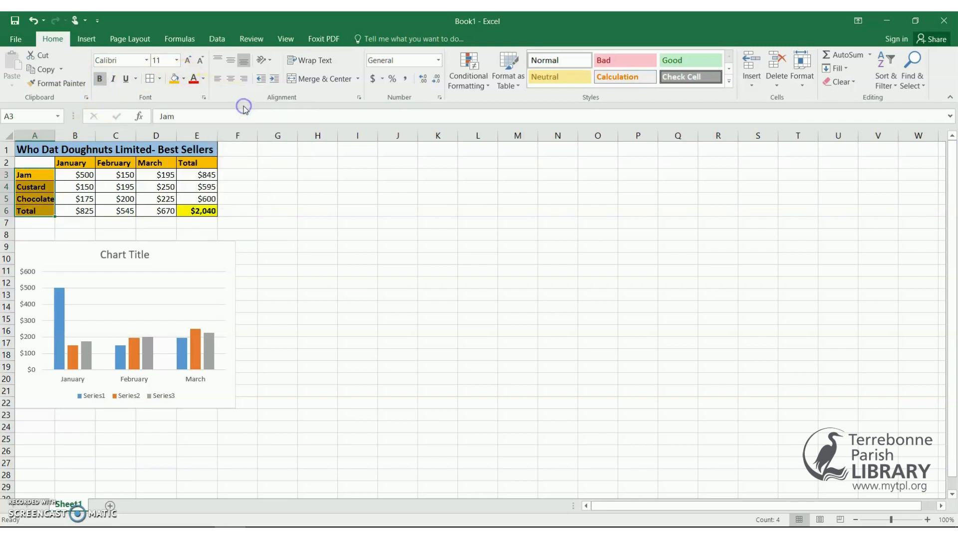
pyautogui.click(317, 172)
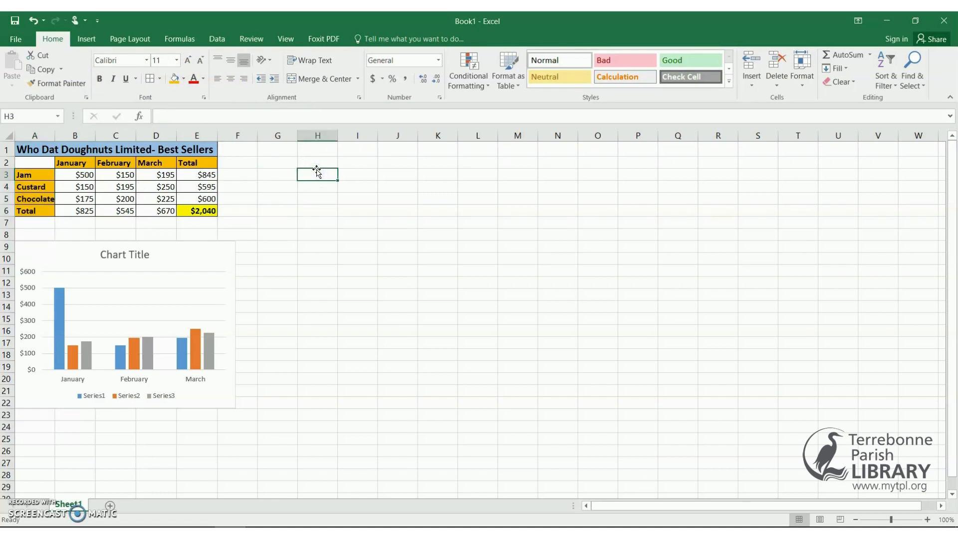